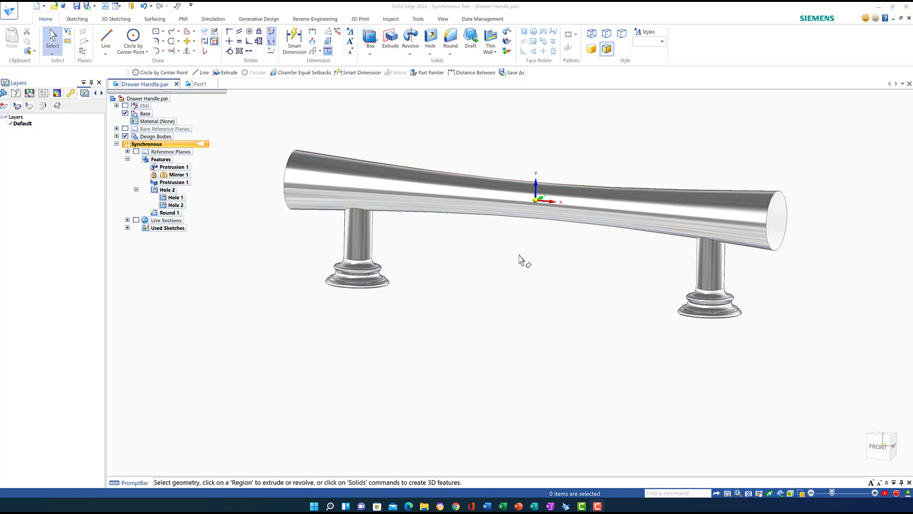
Switch to the Part1 document and show its base reference planes.
middle_click_drag(526, 260, 508, 260)
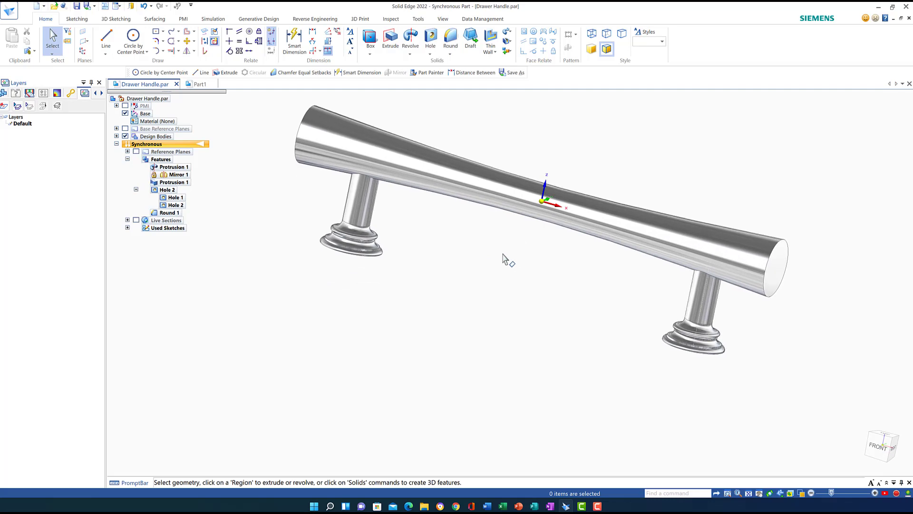
left_click(200, 84)
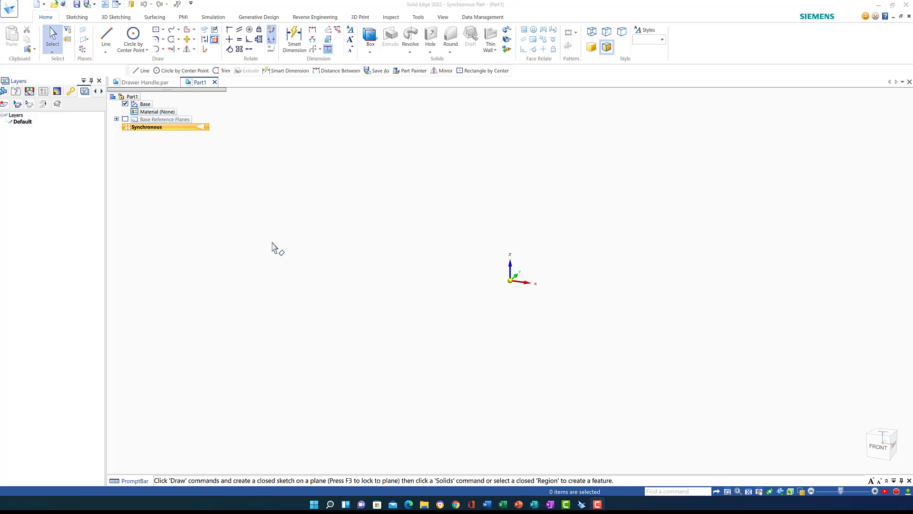
left_click(125, 119)
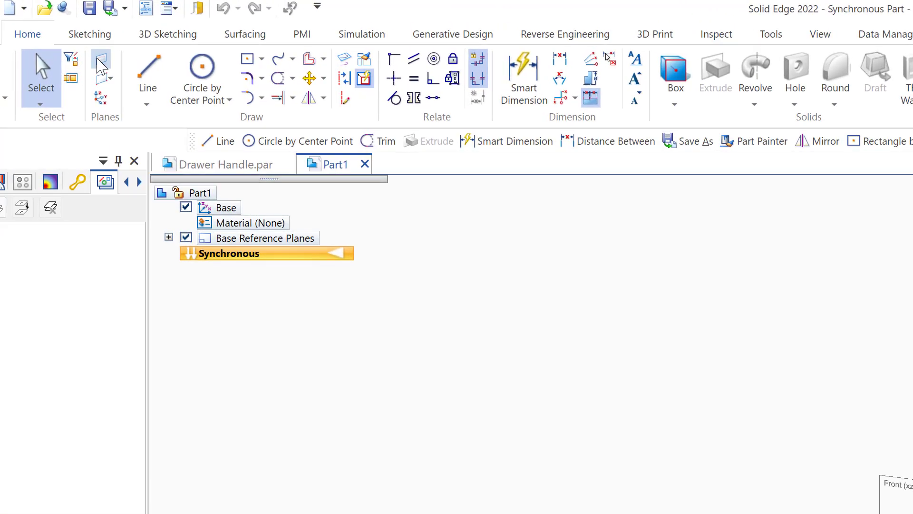
Create a coincident plane on the Right (yz) reference plane and move it 47.5 mm along the X axis.
left_click(101, 61)
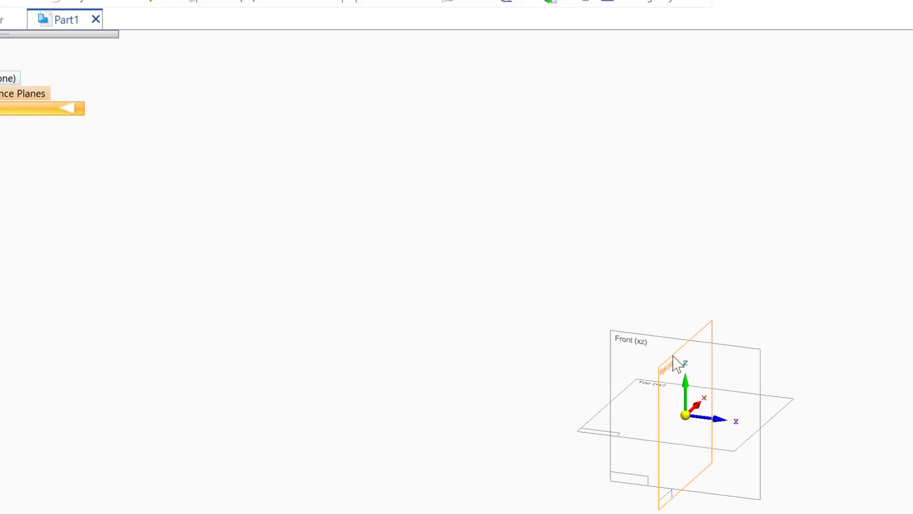
left_click(467, 246)
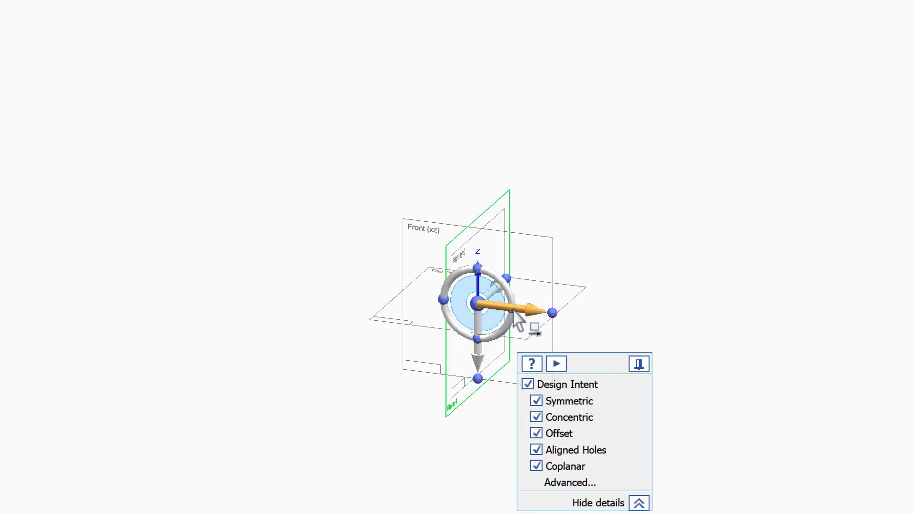
left_click(516, 312)
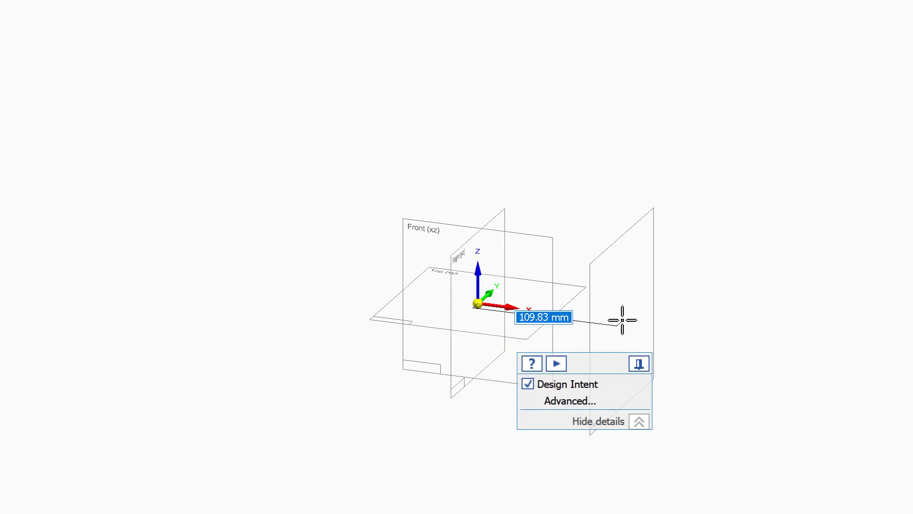
type("47.5")
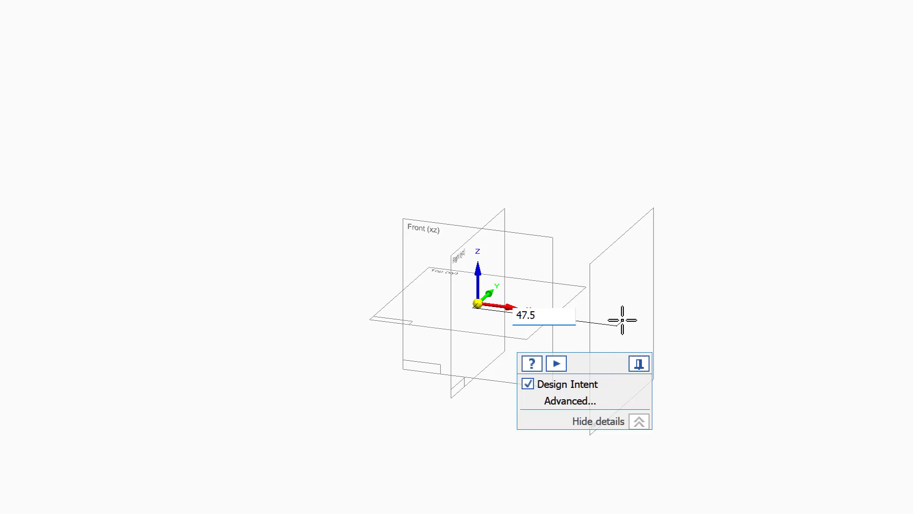
key("Return")
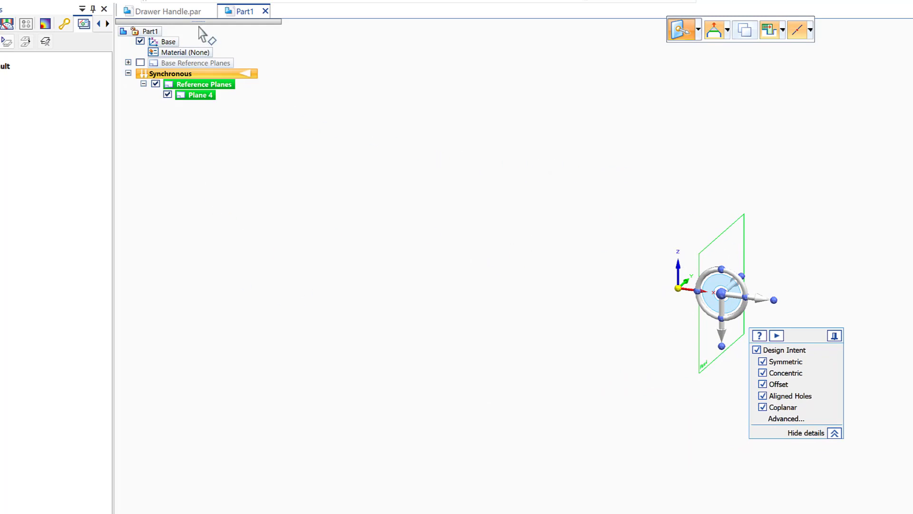
Draw a 25 mm vertical line straight down from the origin, sketching on the offset plane viewed face-on.
left_click(63, 10)
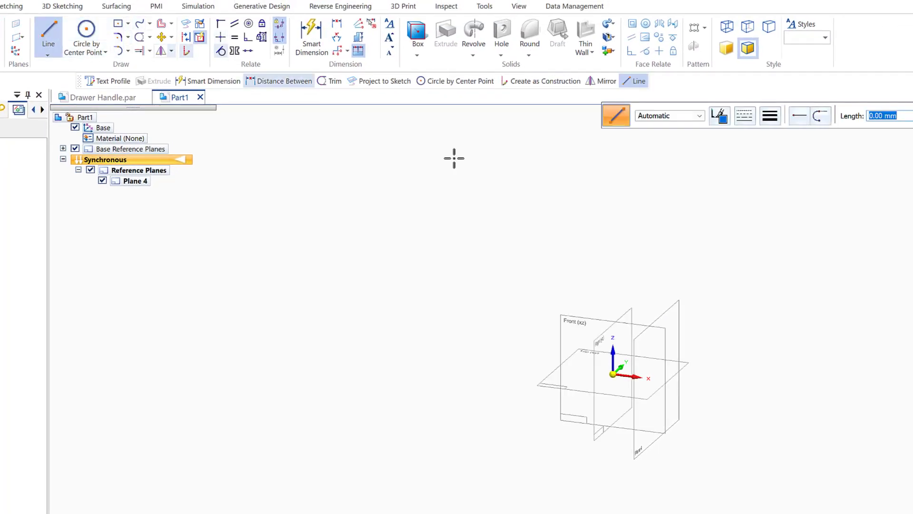
left_click(670, 308)
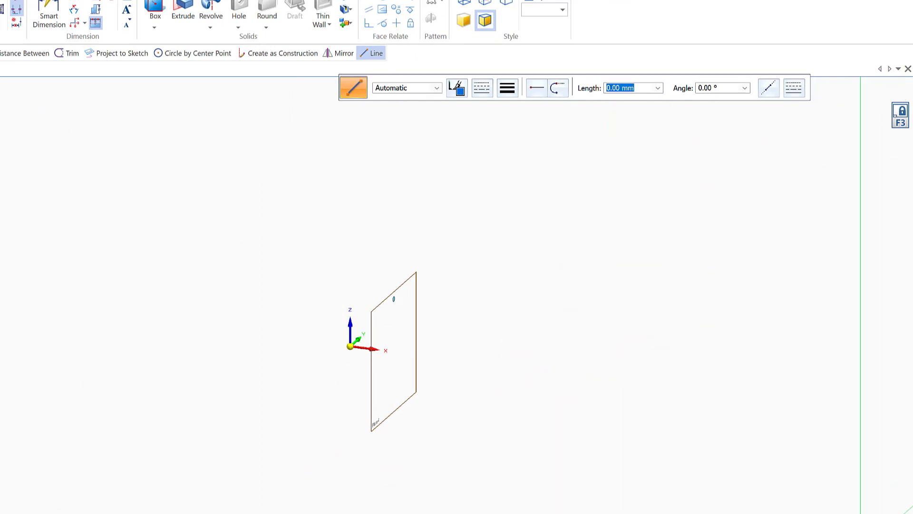
key("ctrl+h")
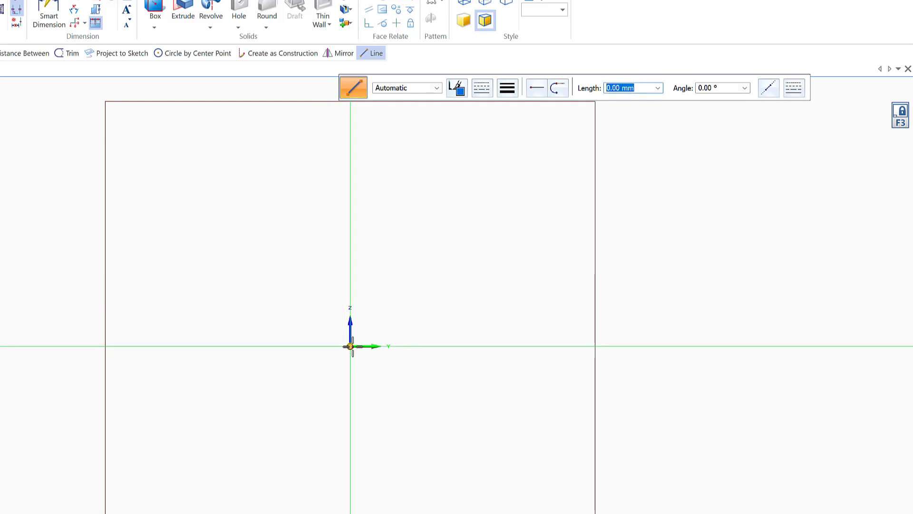
left_click(350, 346)
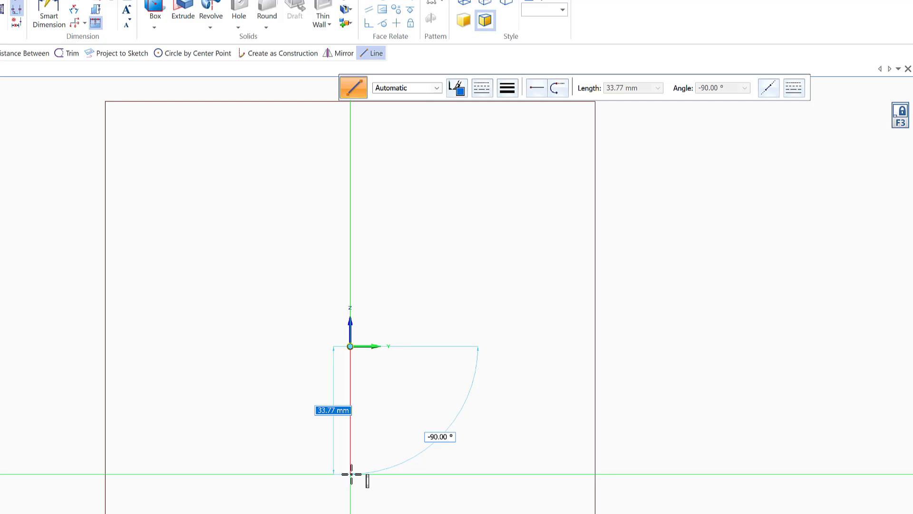
type("2")
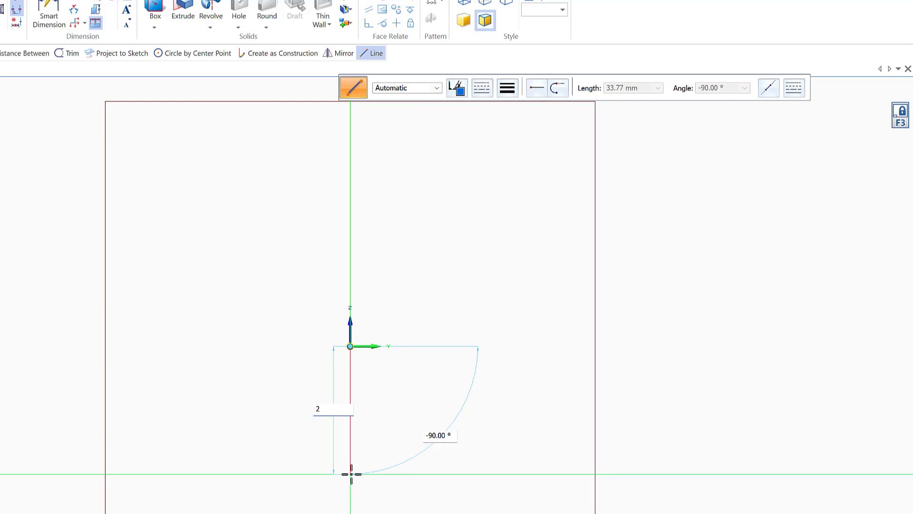
type("5")
key("Return")
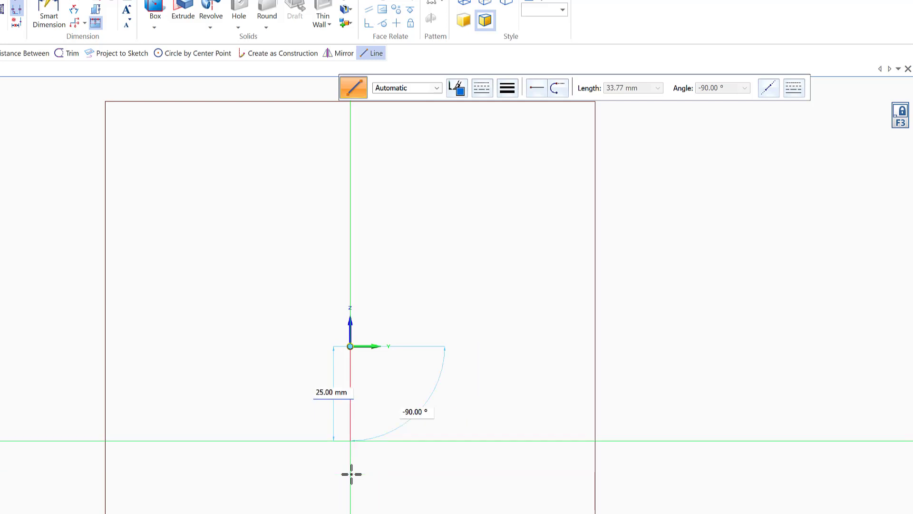
key("Return")
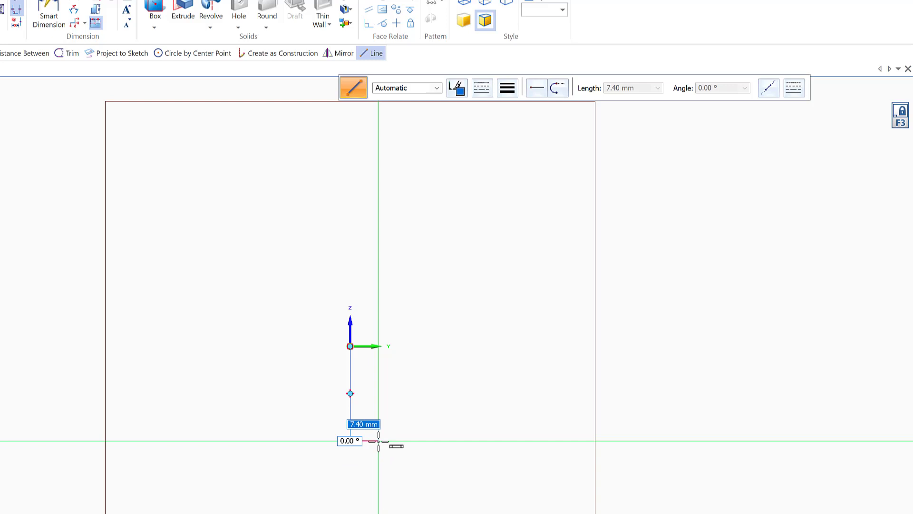
Continue the profile with an 8 mm horizontal line in the +Y direction and a 1 mm vertical line upward.
type("8")
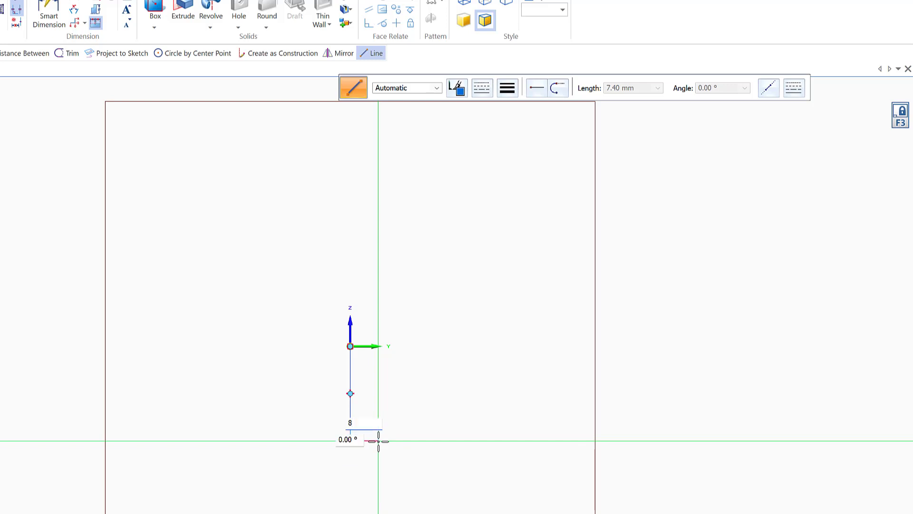
key("Tab")
key("Return")
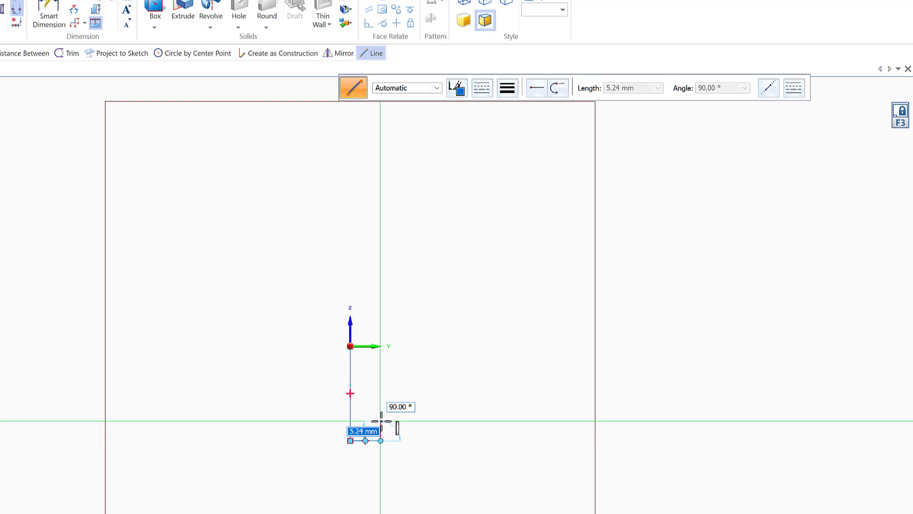
type("1")
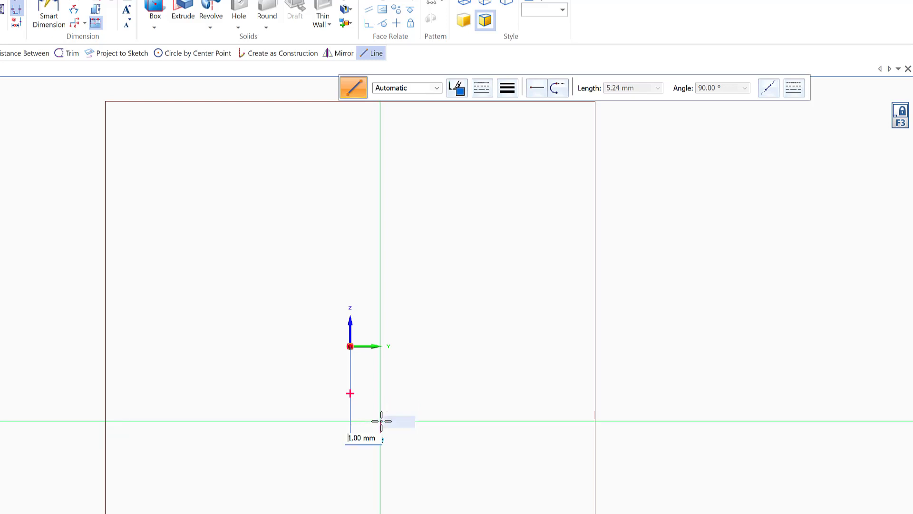
key("Return")
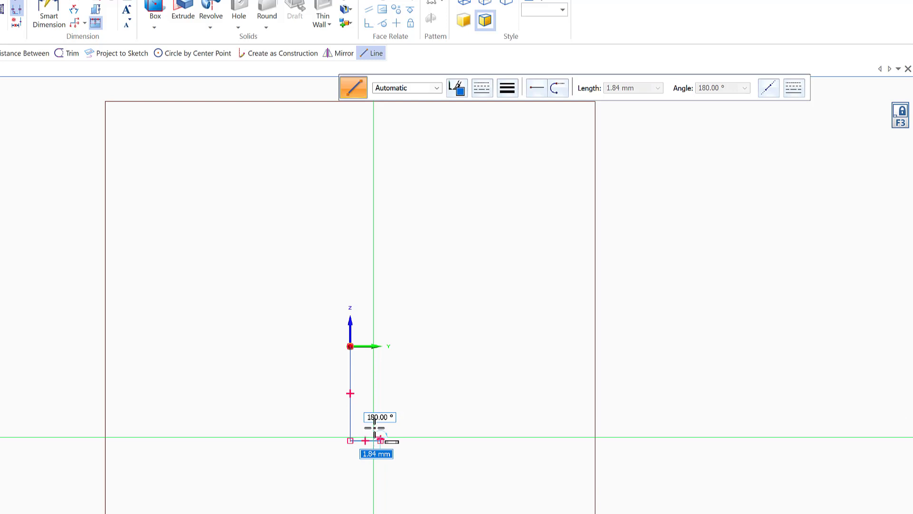
right_click(374, 291)
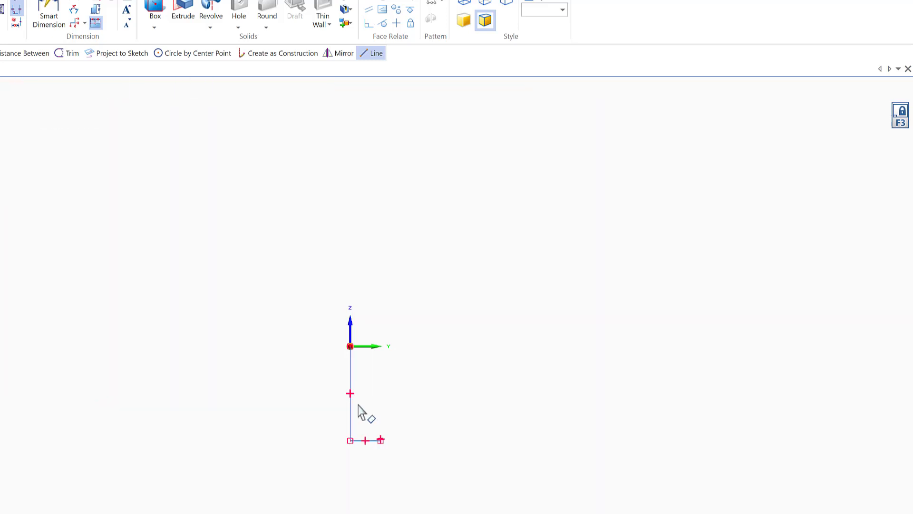
Dimension the length of the vertical line running down from the origin.
key("z")
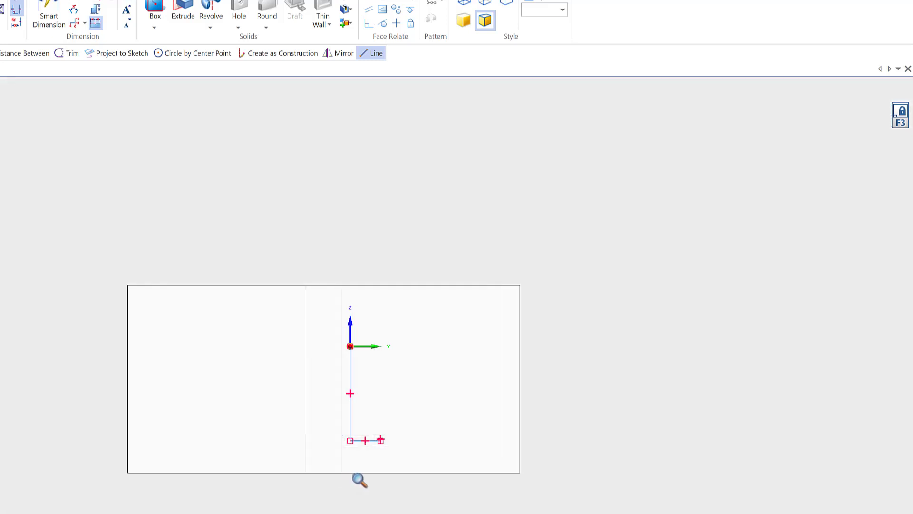
left_click(360, 480)
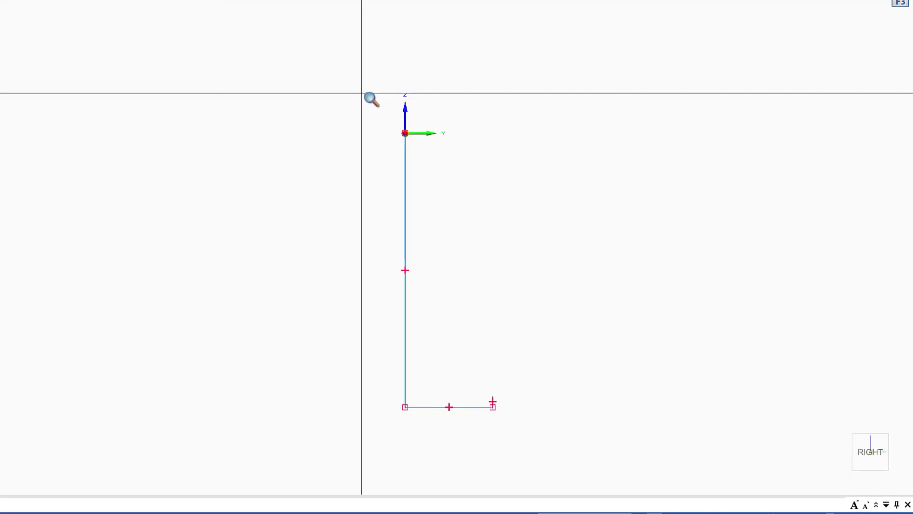
left_click(366, 97)
left_click(448, 430)
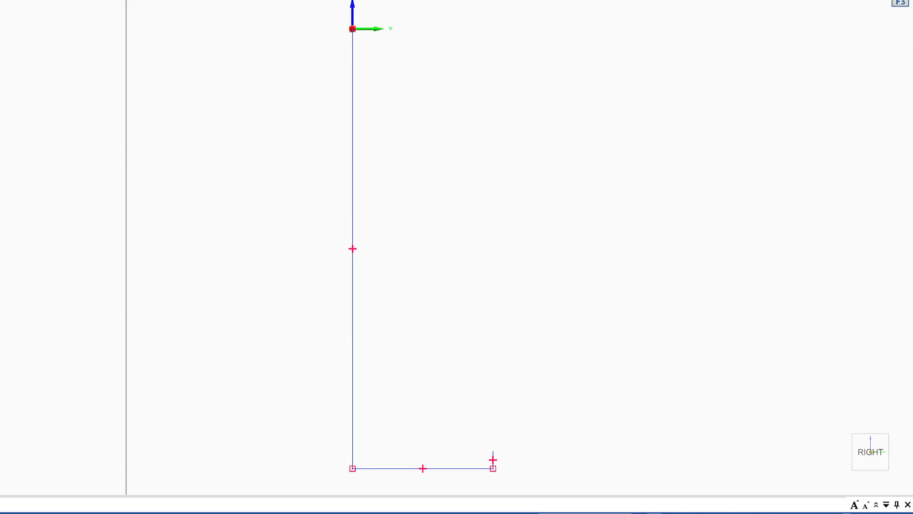
key("Escape")
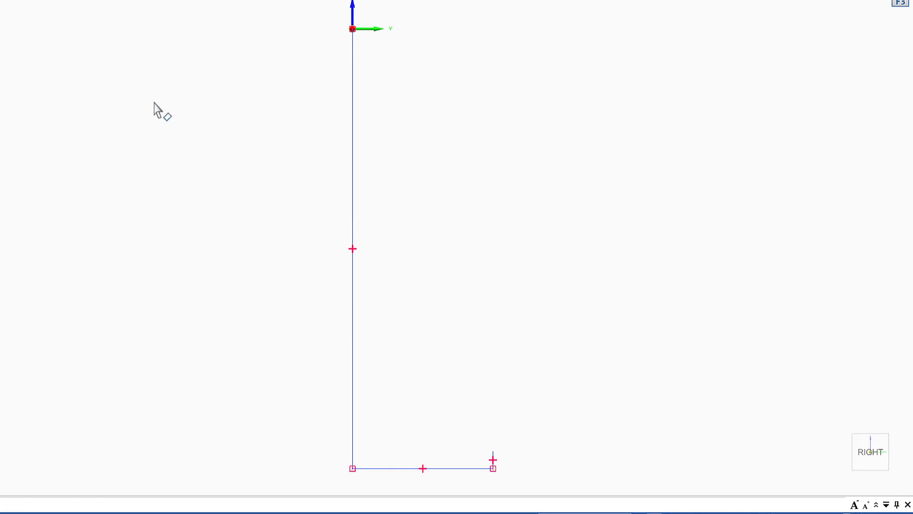
key("l")
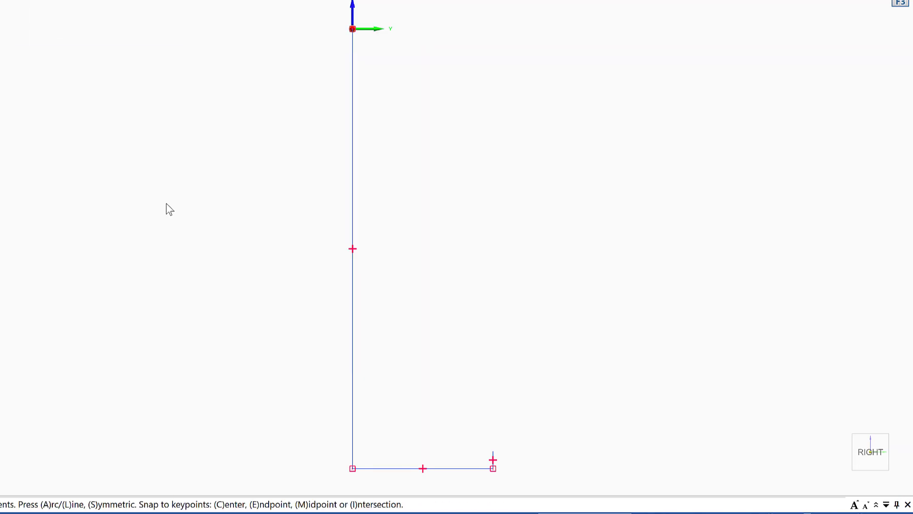
left_click(352, 185)
left_click(228, 167)
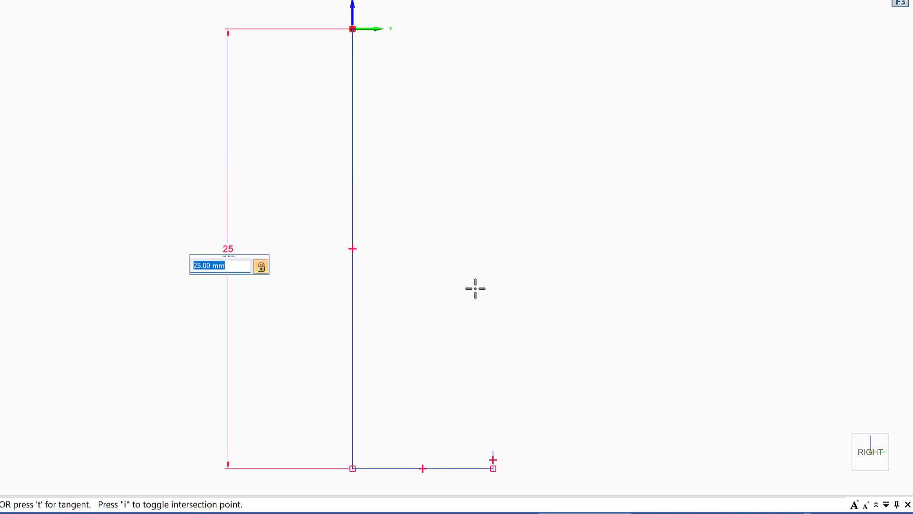
Dimension the length of the horizontal line at the base of the profile.
scroll(476, 288, "up", 1)
scroll(475, 288, "down", 2)
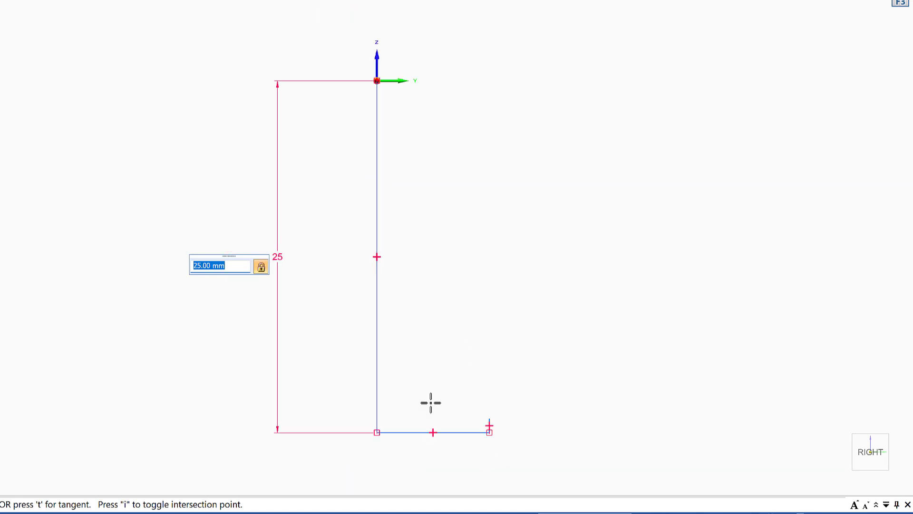
left_click(412, 432)
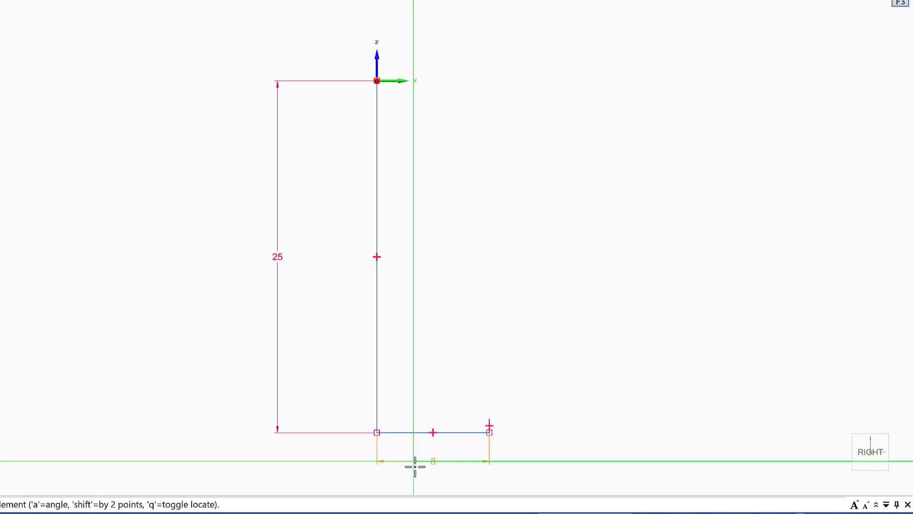
left_click(417, 475)
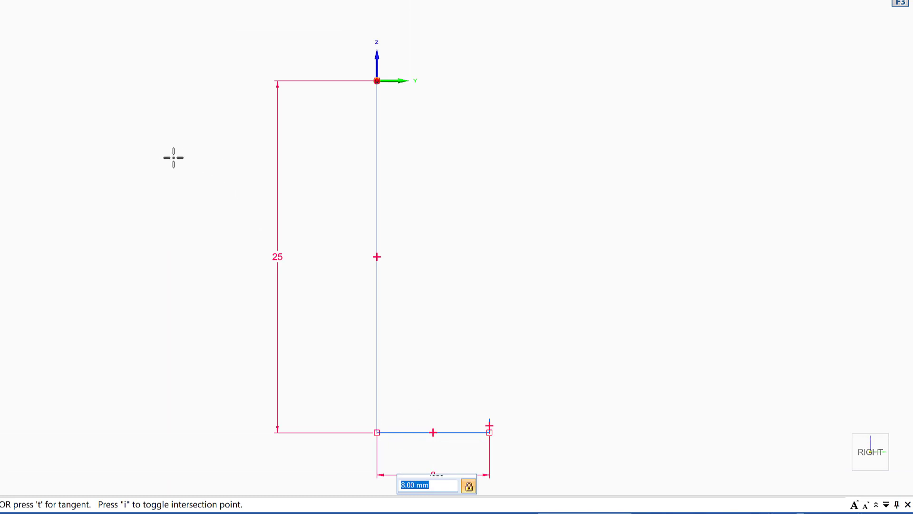
key("Return")
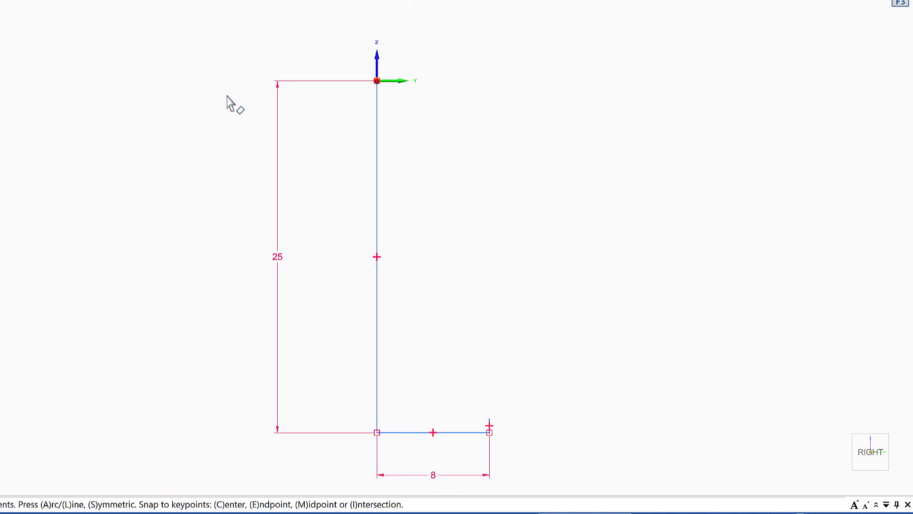
Draw a horizontal line a short distance below the origin, crossing the vertical line.
left_click(308, 132)
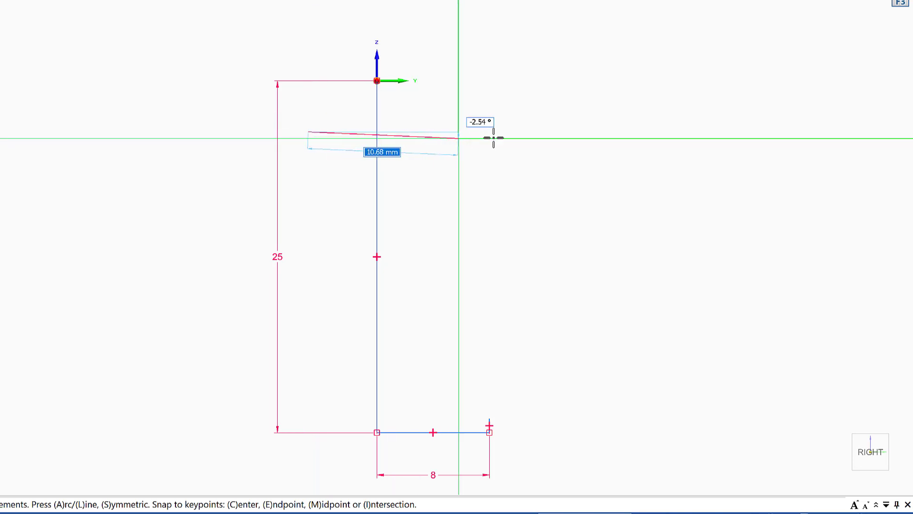
left_click(546, 131)
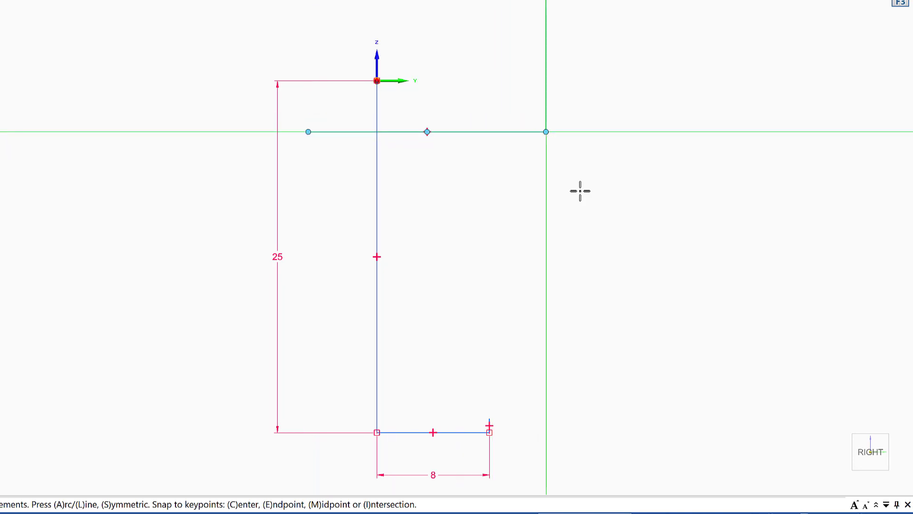
right_click(441, 172)
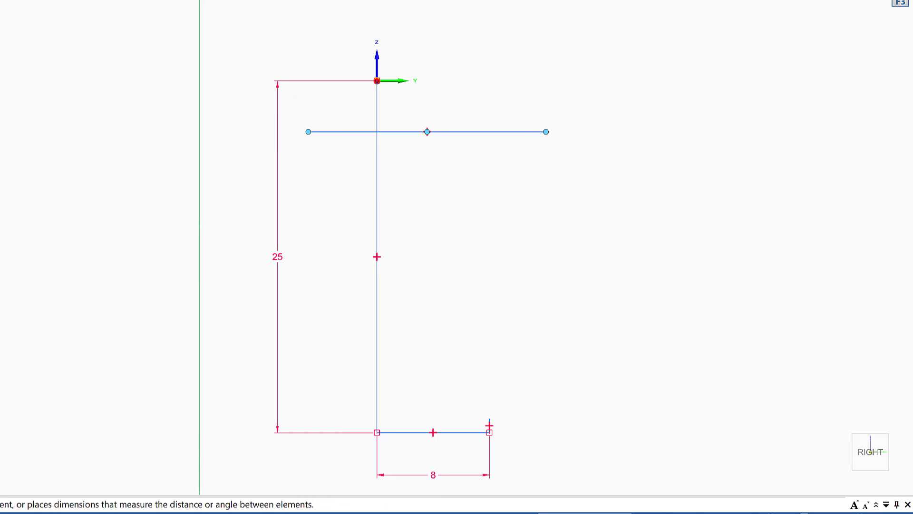
key("Escape")
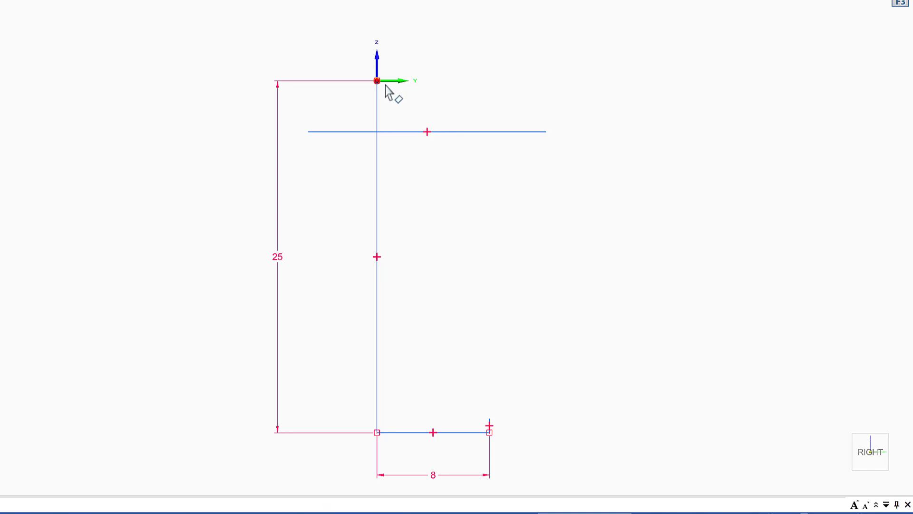
Dimension the vertical distance from the origin to the horizontal line below it and set it to 5 mm.
key("l")
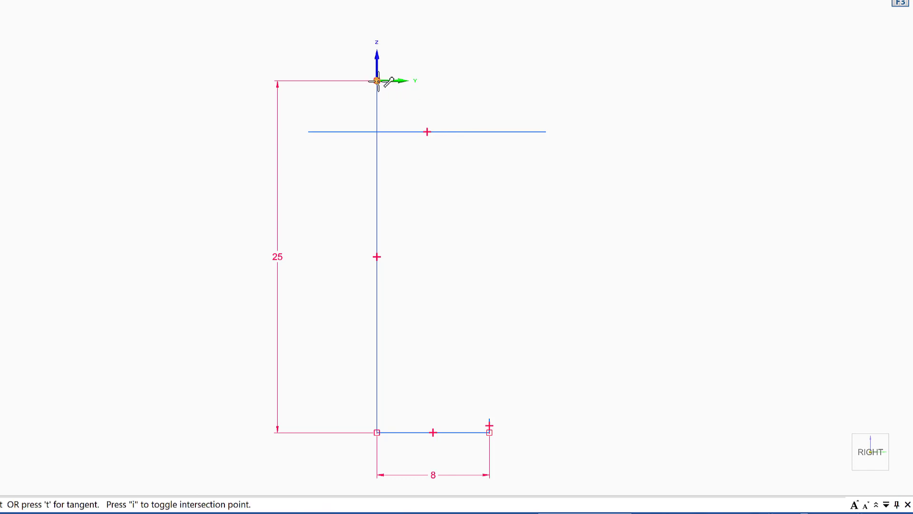
left_click(377, 81)
left_click(402, 131)
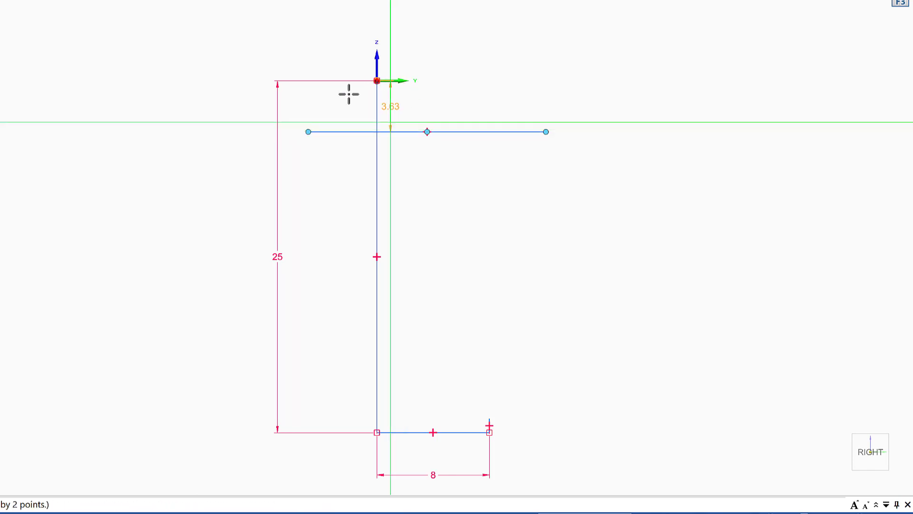
left_click(187, 93)
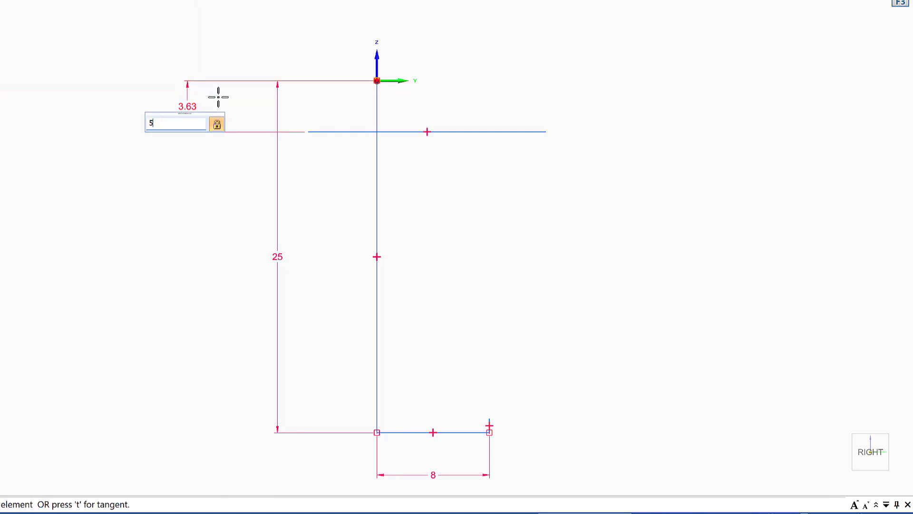
key("Return")
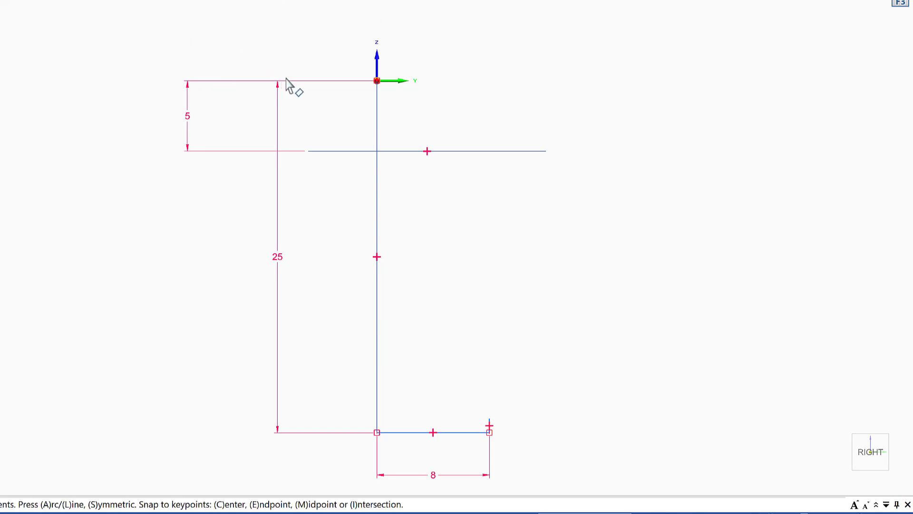
Draw a vertical line about 25 mm long, parallel to the origin line on its +Y side and crossing the horizontal line.
left_click(419, 46)
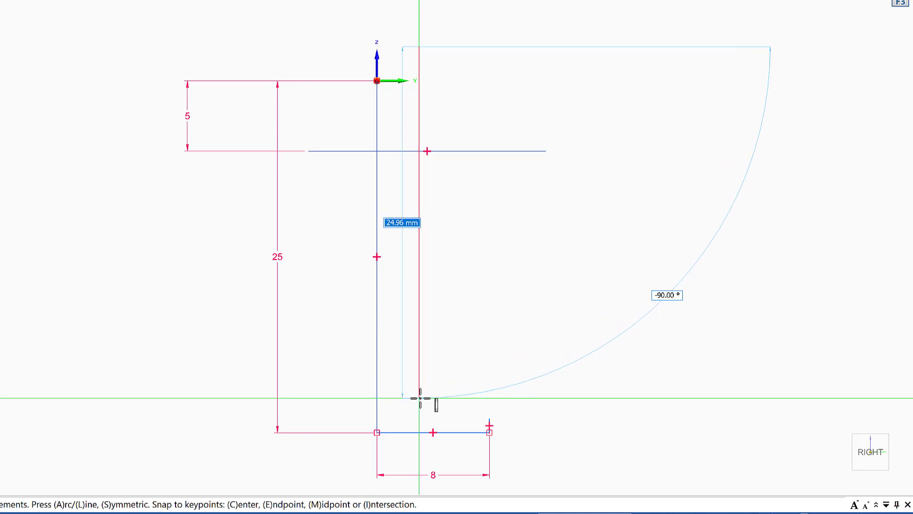
left_click(419, 397)
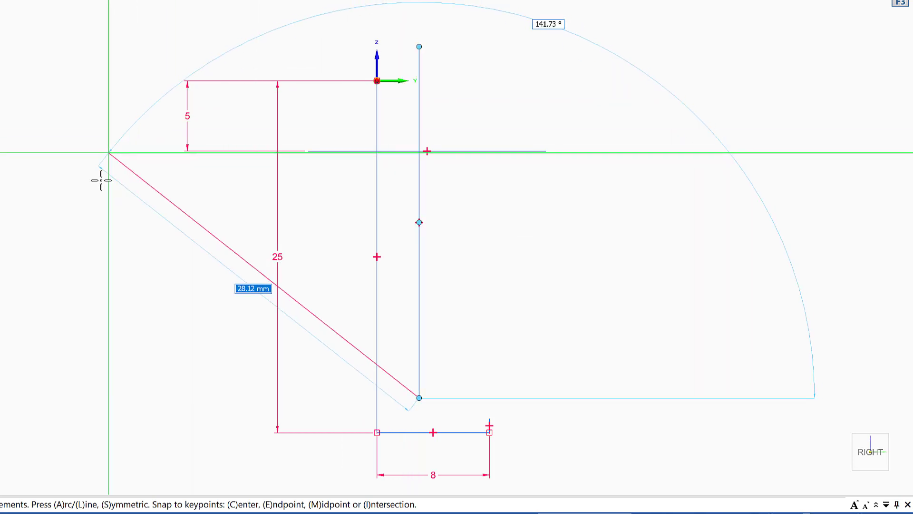
key("Escape")
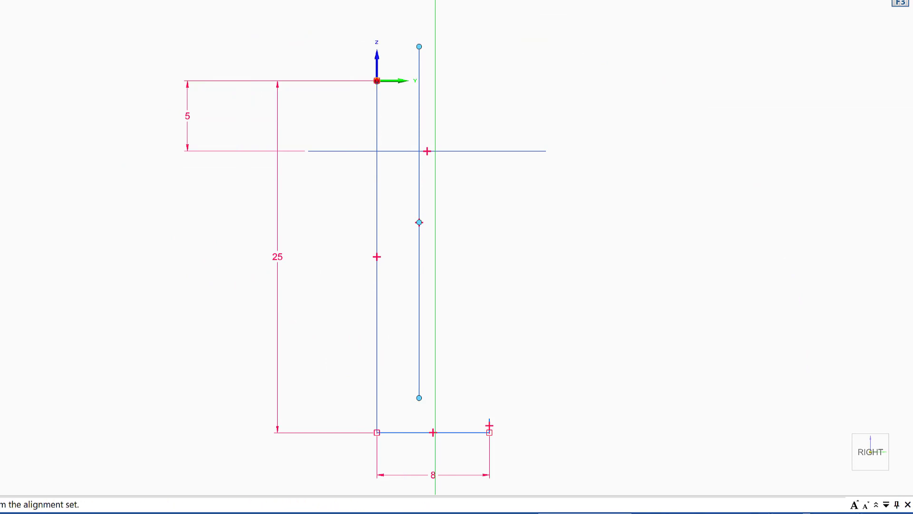
Dimension the horizontal distance between the origin and the new vertical line and set it to 3.5 mm.
key("d")
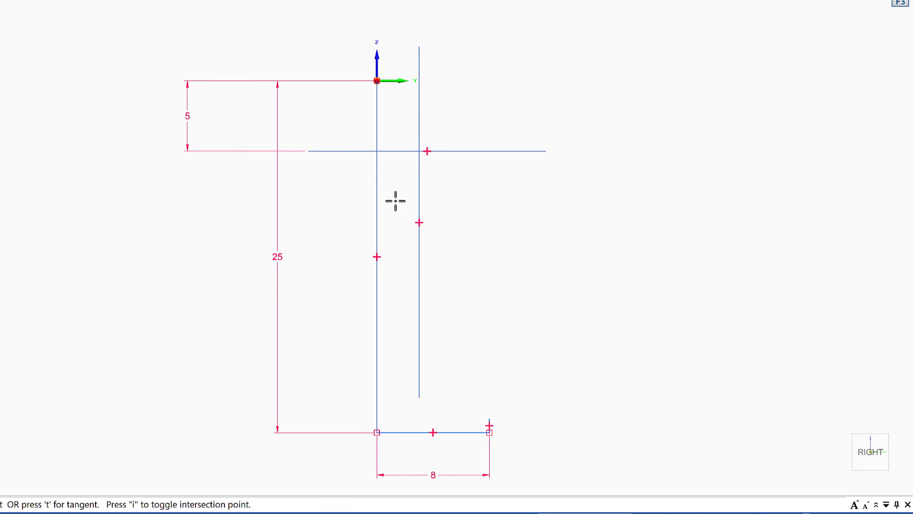
left_click(418, 179)
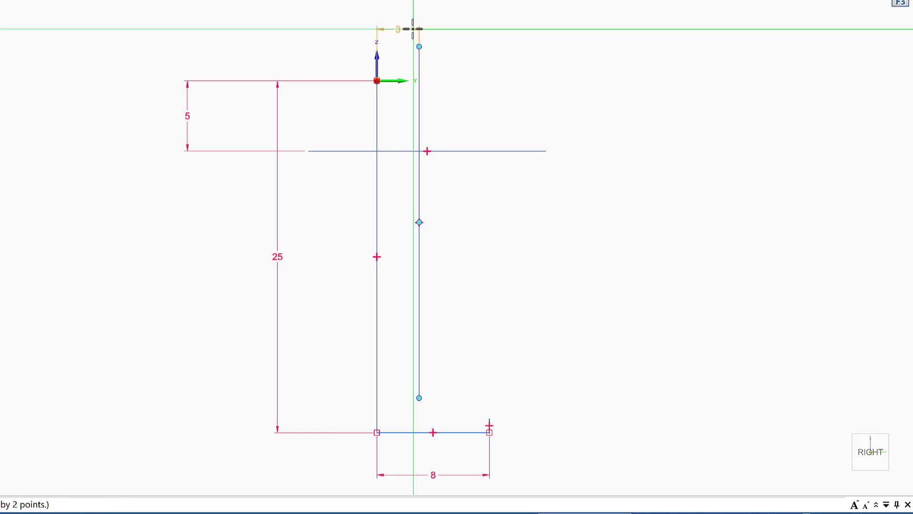
left_click(402, 16)
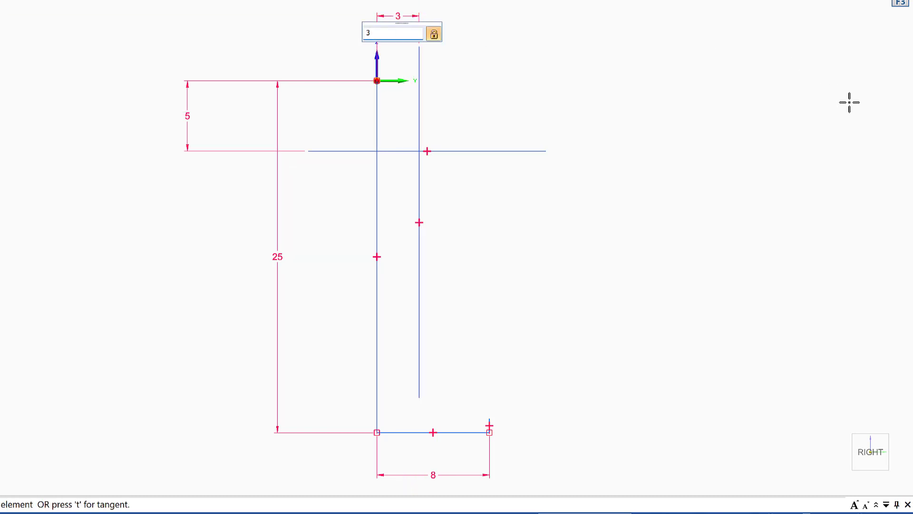
key("Return")
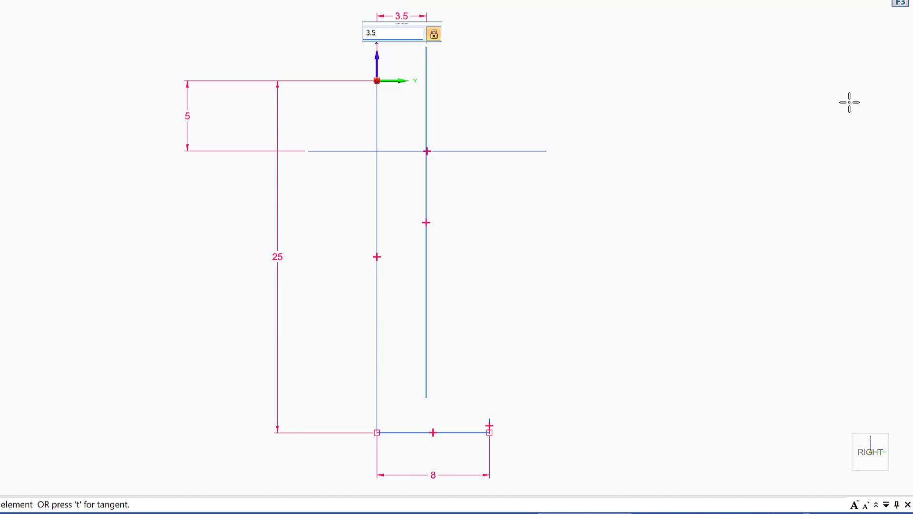
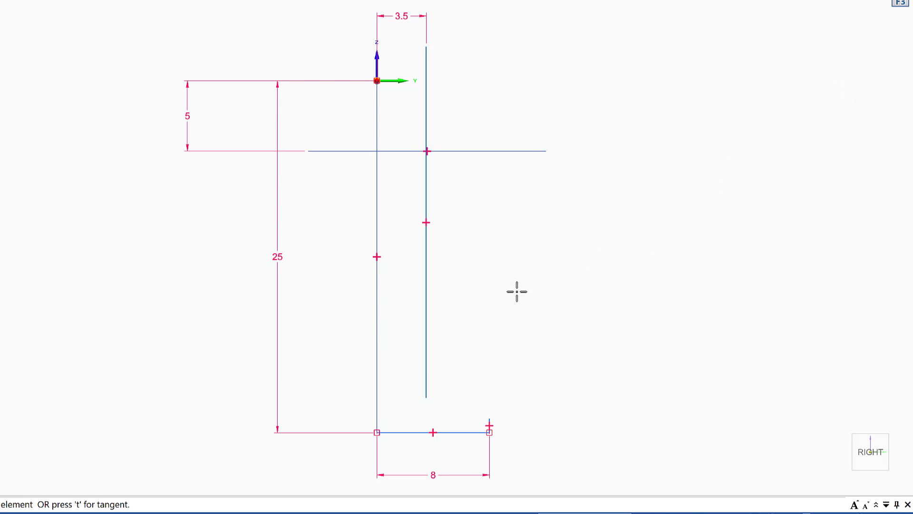
Draw a 1 mm horizontal line inward from the upper end of the short vertical line at the base's outer end.
left_click(376, 248)
key("z")
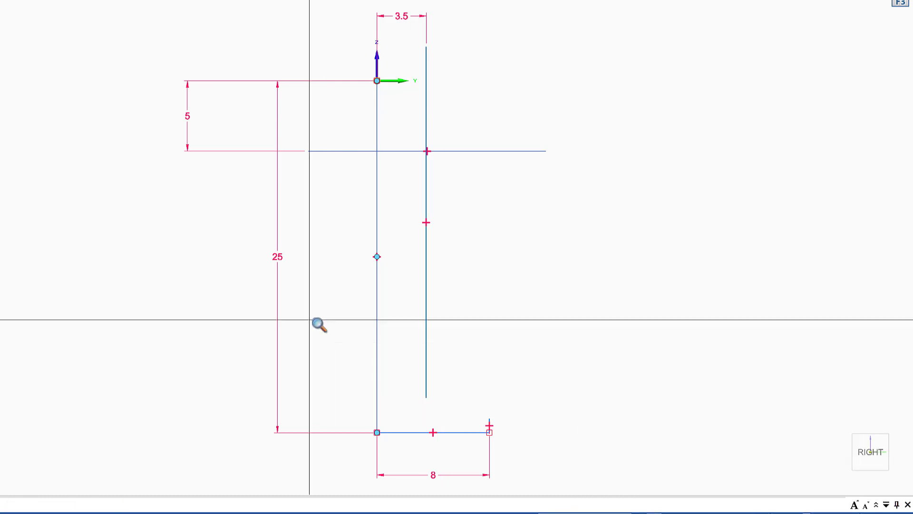
left_click(485, 485)
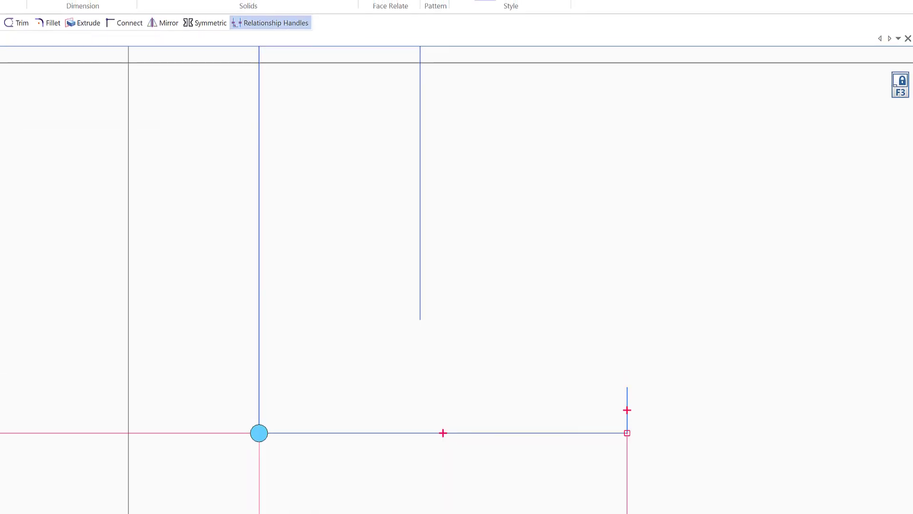
key("Escape")
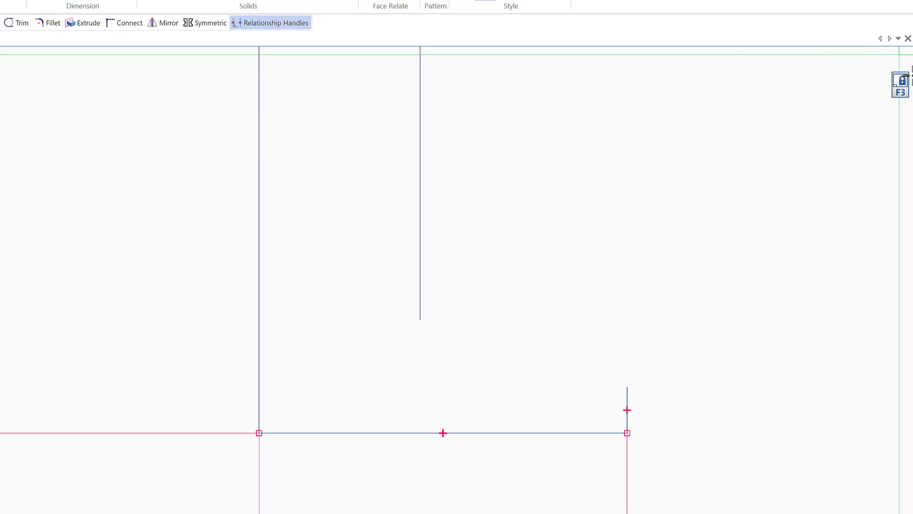
key("l")
left_click(627, 387)
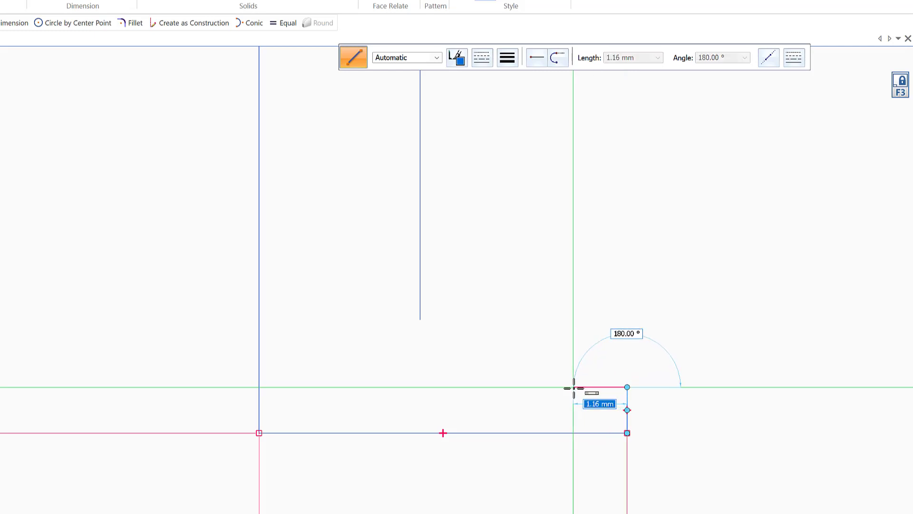
type("1")
key("Tab")
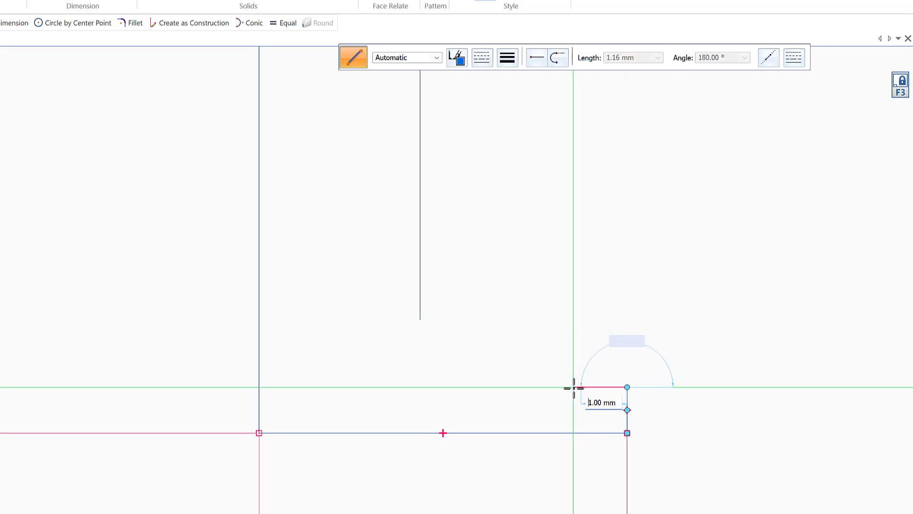
key("Return")
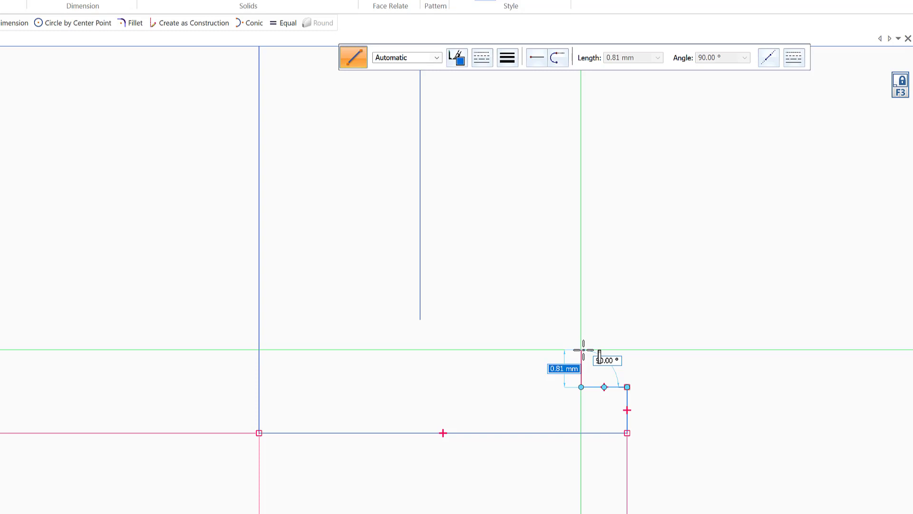
Continue the stepped profile with a 0.5 mm vertical line upward and a 1.5 mm horizontal line inward.
type(".5")
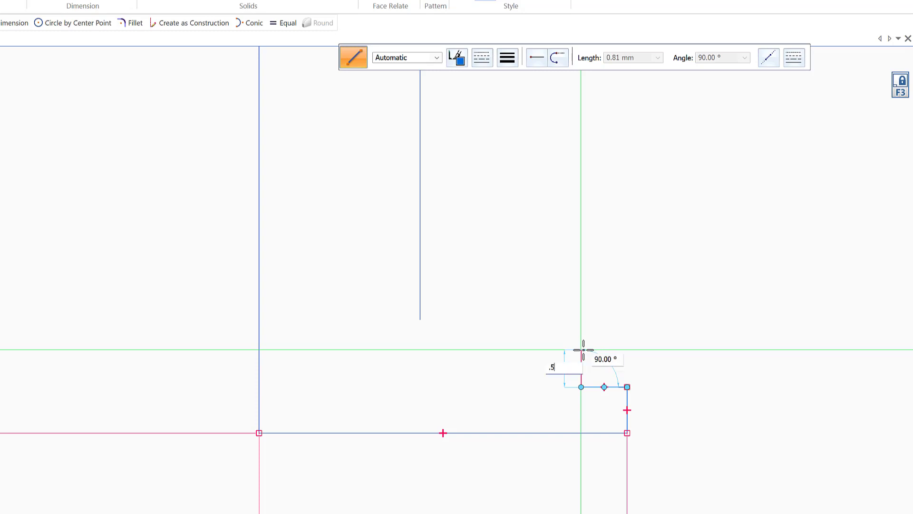
key("Tab")
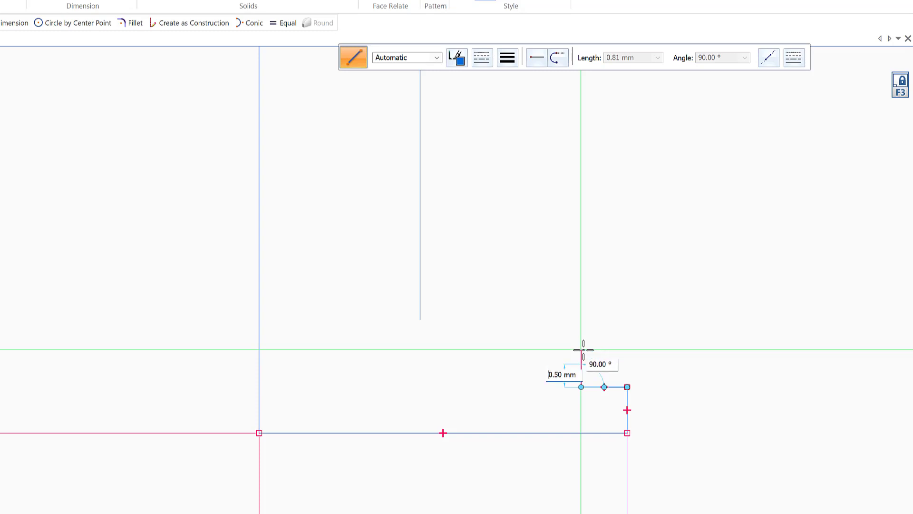
key("Return")
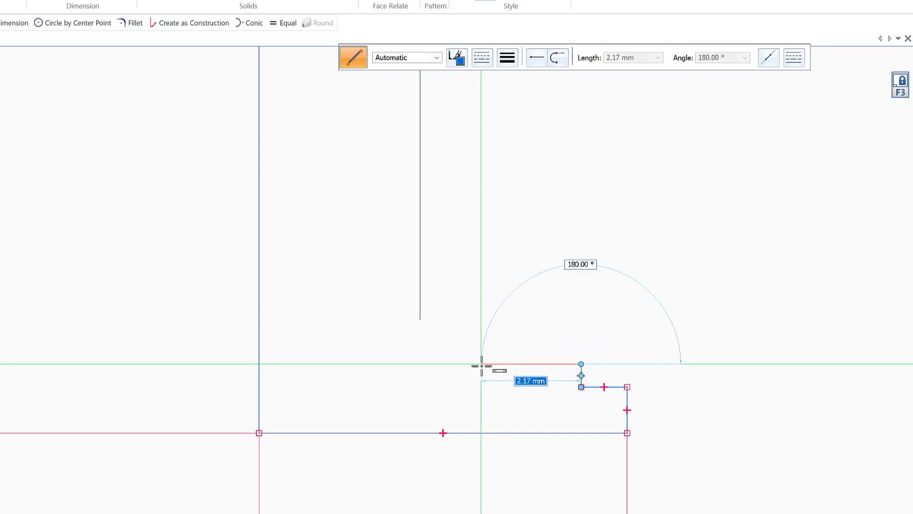
type("1")
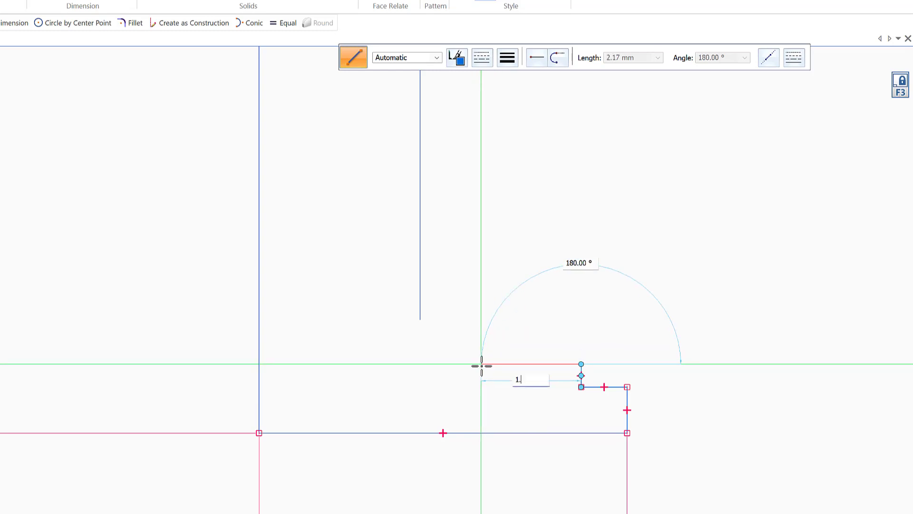
key("Tab")
key("Return")
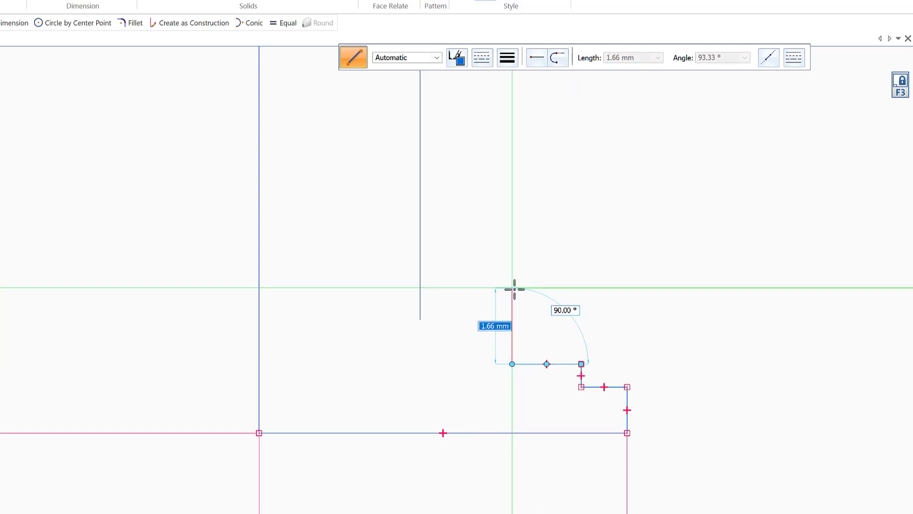
Continue the profile with a 1.5 mm vertical line upward from the inner end of the upper step.
type("1")
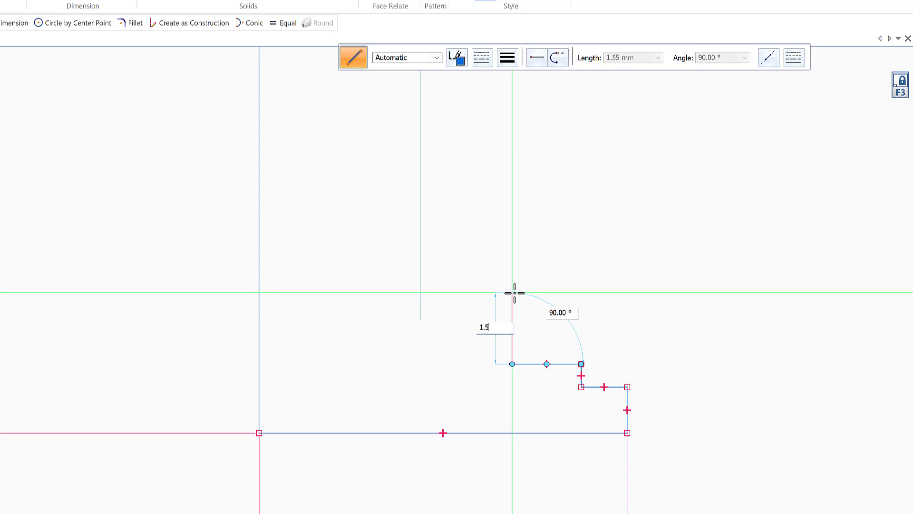
type(".5")
key("Tab")
key("Return")
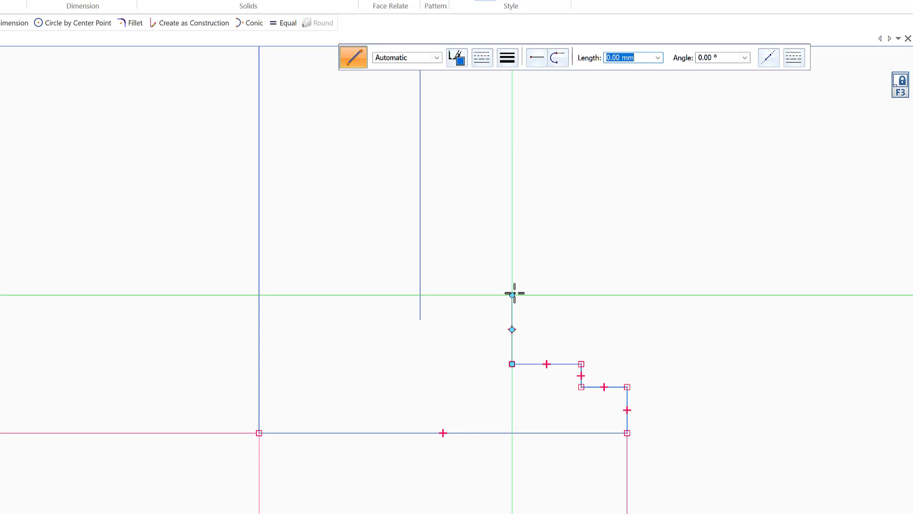
Extend the profile straight up with a 0.5 mm vertical line followed by a 1 mm vertical line.
left_click(513, 294)
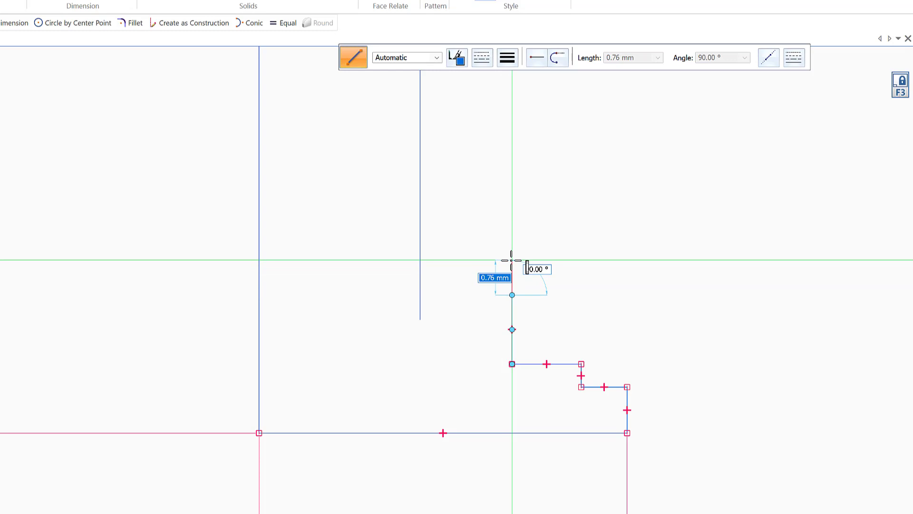
key("BackSpace")
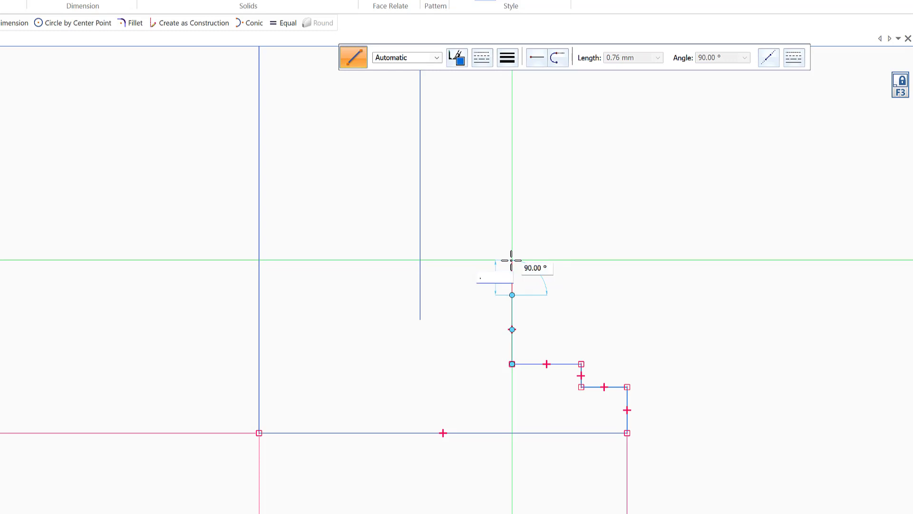
type(".5")
key("Return")
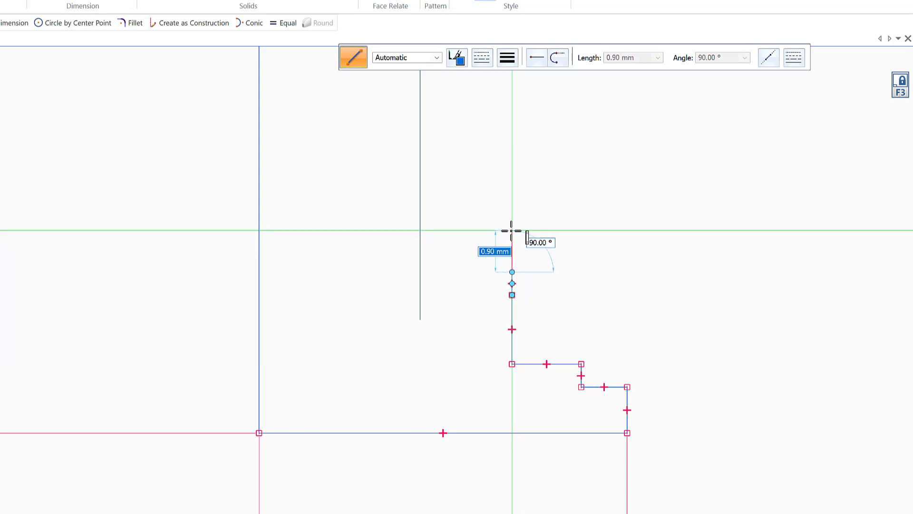
type("1")
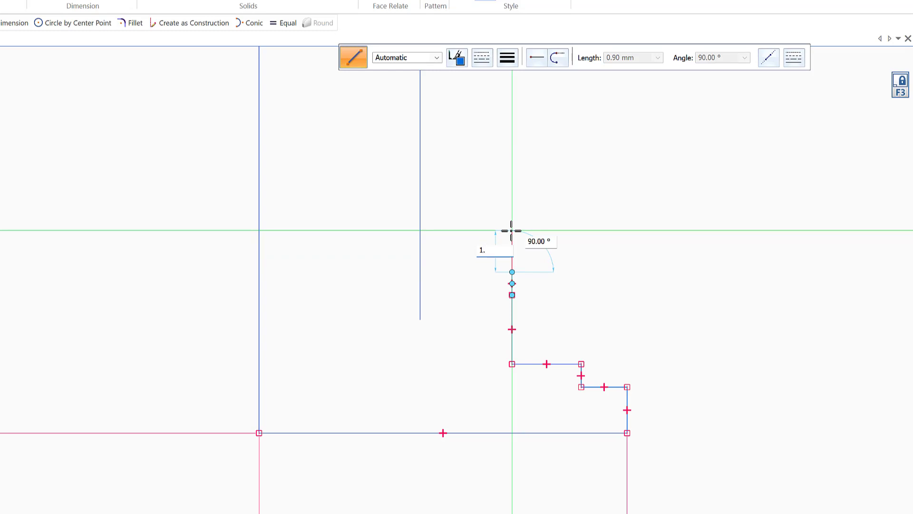
type(".")
key("Tab")
key("Return")
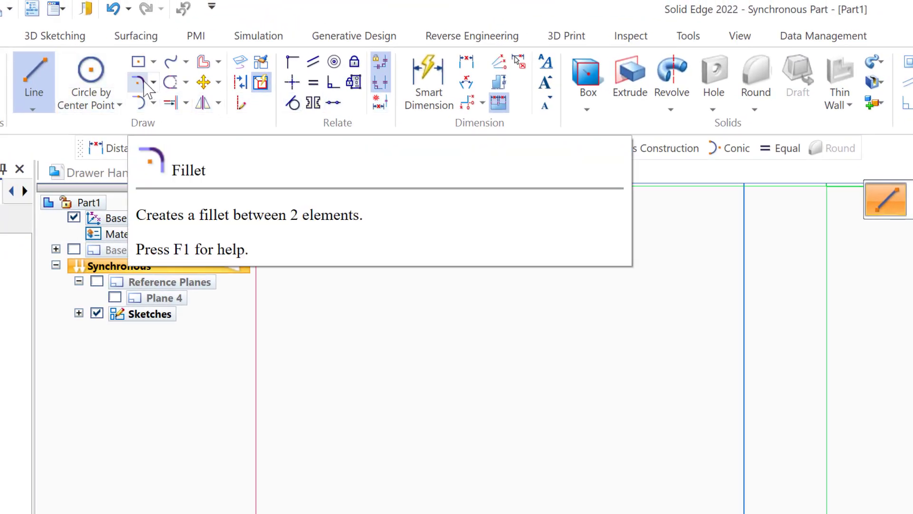
Fillet the lower step's outer corner with a radius of about 0.96 mm, and fillet the upper step's inner corner.
left_click(146, 86)
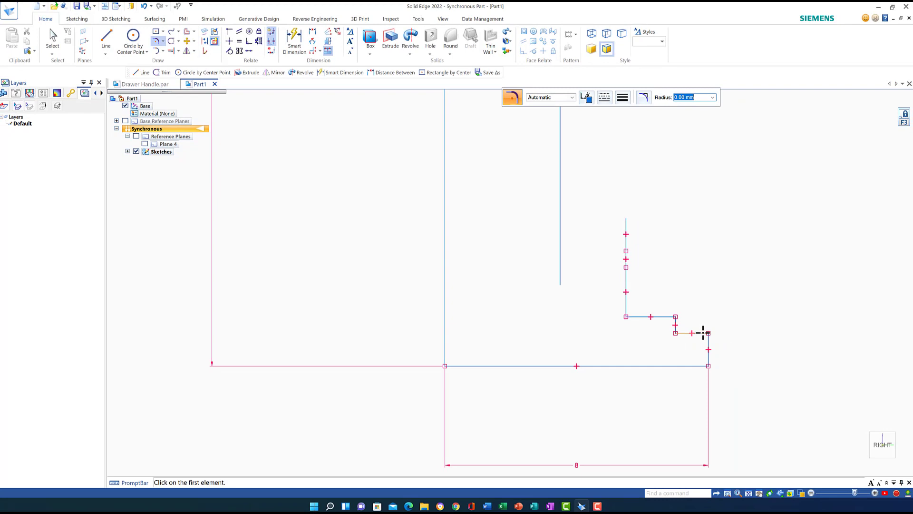
left_click(704, 333)
left_click(707, 340)
left_click(681, 353)
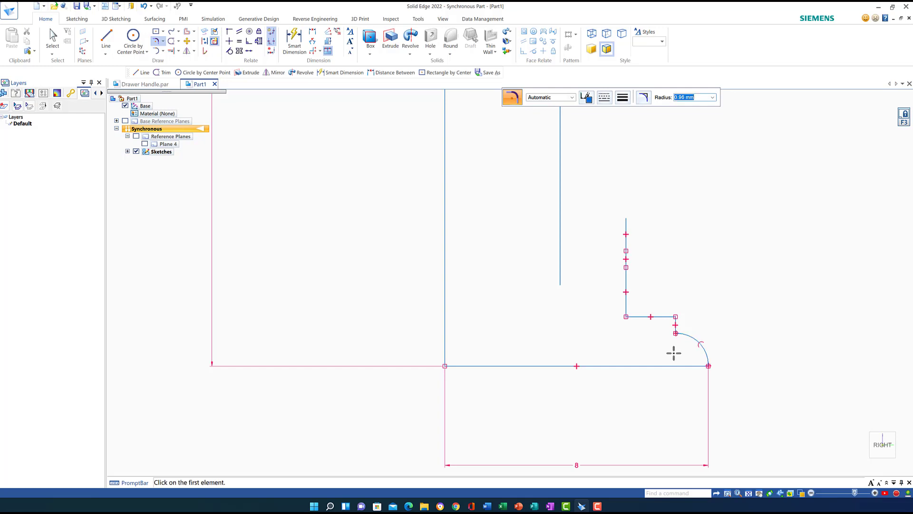
left_click(626, 305)
left_click(635, 317)
left_click(642, 284)
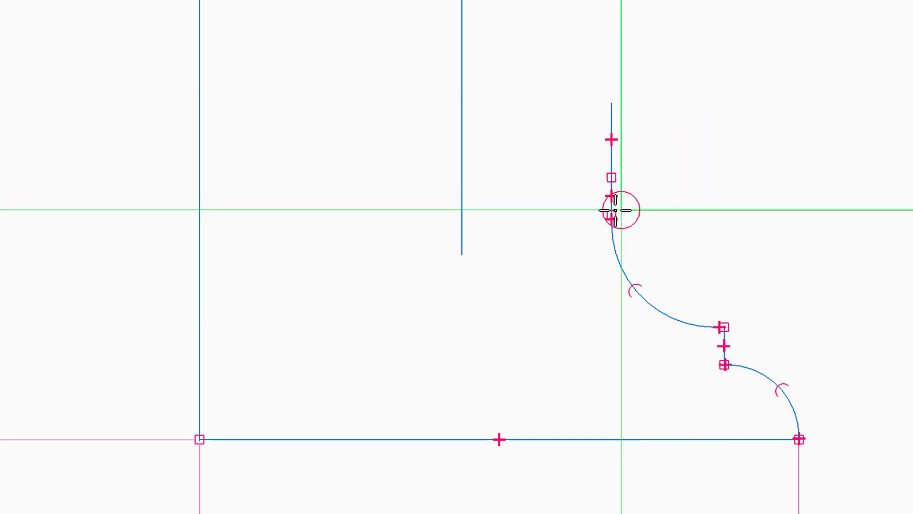
Draw circles centred on the midpoints of the 0.5 mm and 1 mm vertical lines, each spanning its line's full length.
left_click(611, 196)
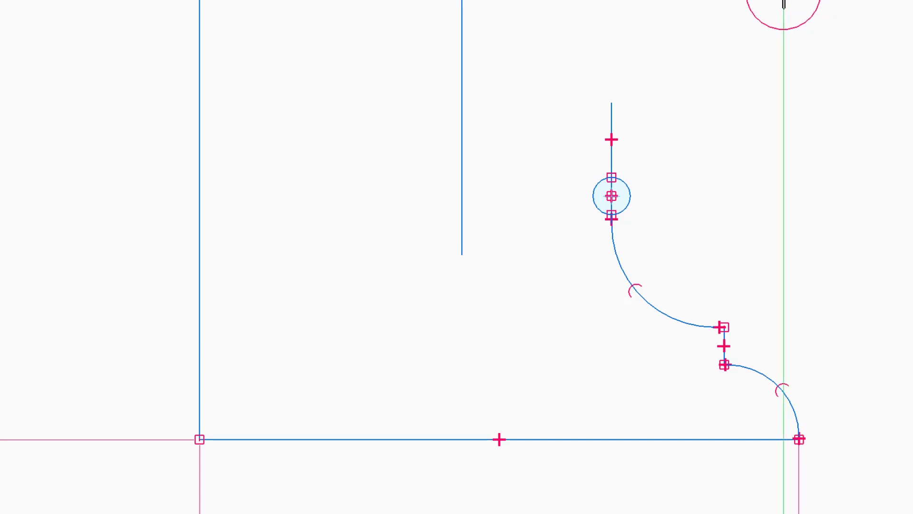
left_click(612, 139)
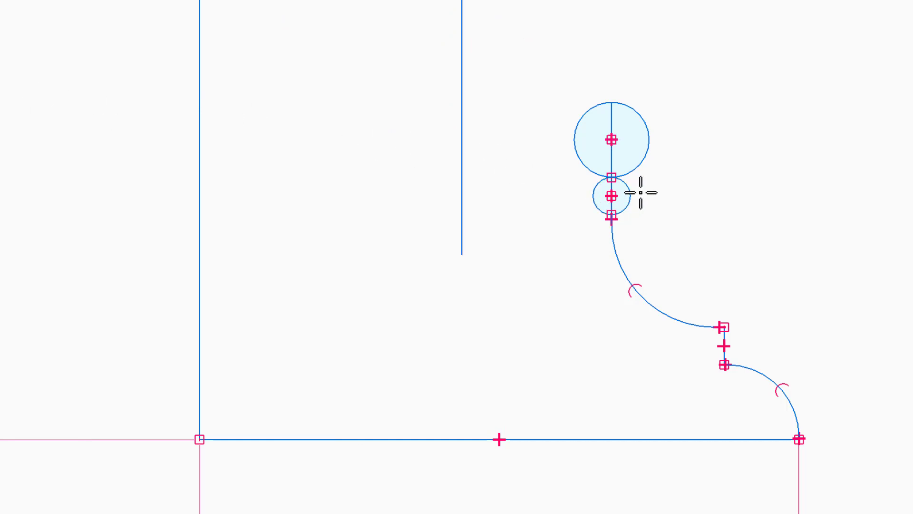
Trim away the outer half of the smaller bead circle and the 0.5 mm and 1 mm vertical lines inside both circles.
left_click(615, 192)
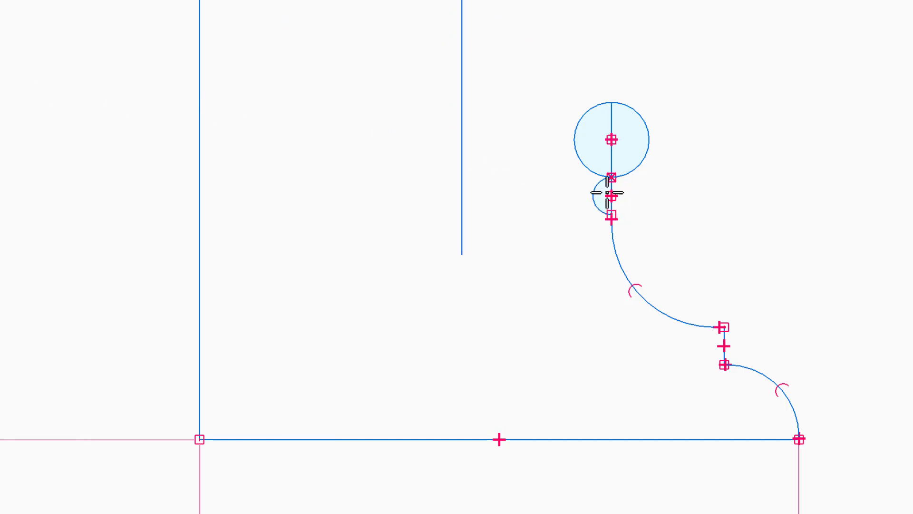
key("Delete")
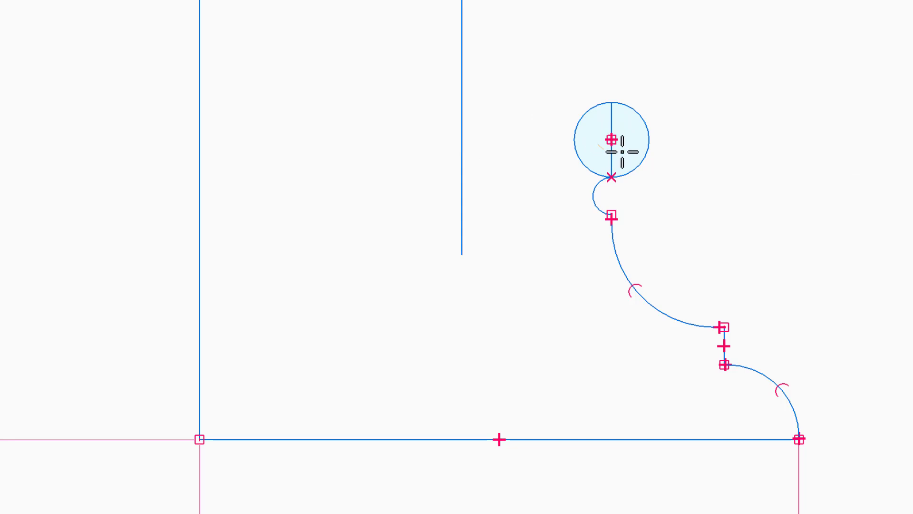
key("Delete")
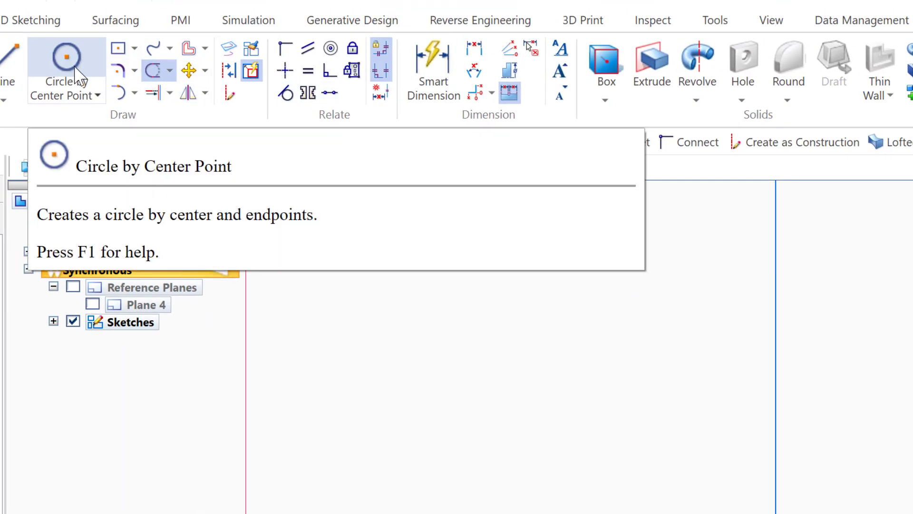
Draw a tangent circle from the upper bead circle's top point, tangent to the shaft's vertical line above it.
left_click(97, 95)
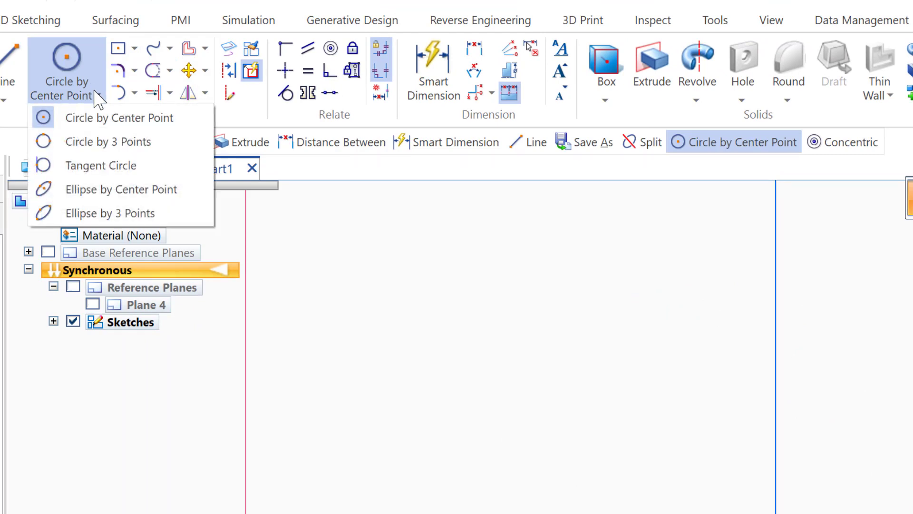
left_click(91, 166)
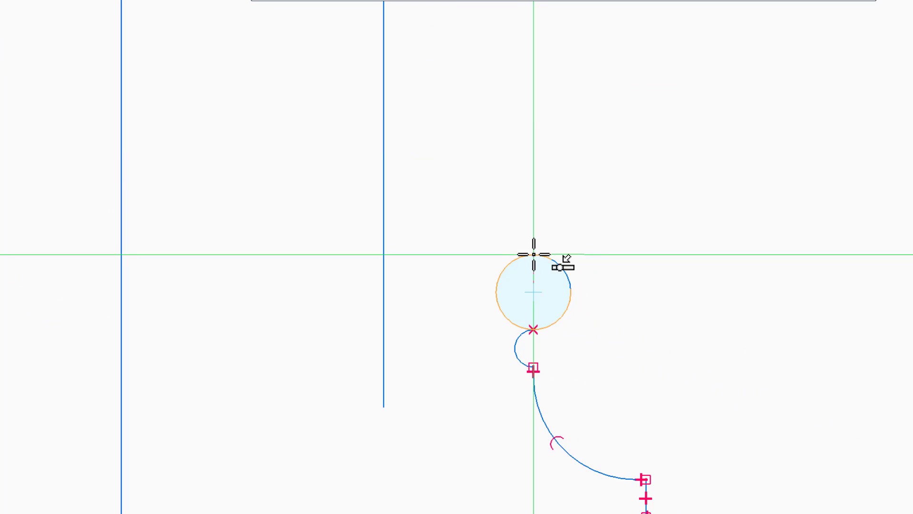
left_click(534, 254)
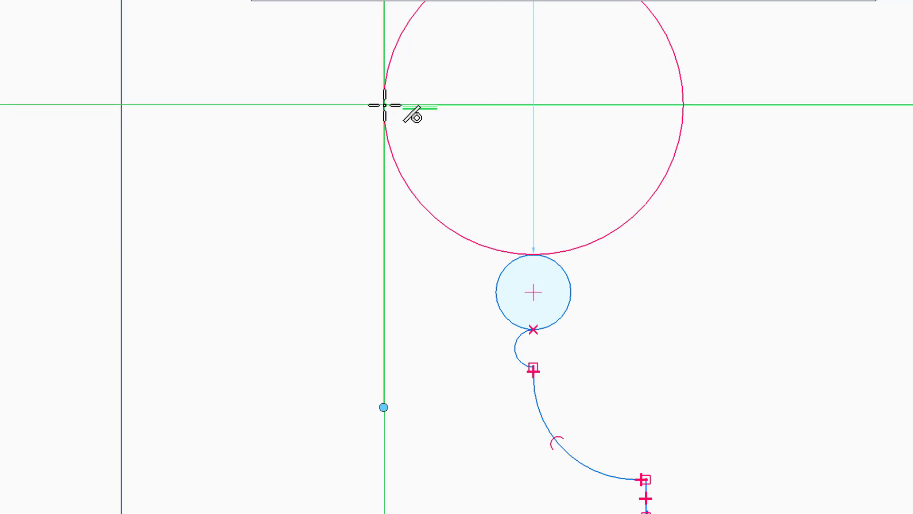
left_click(385, 105)
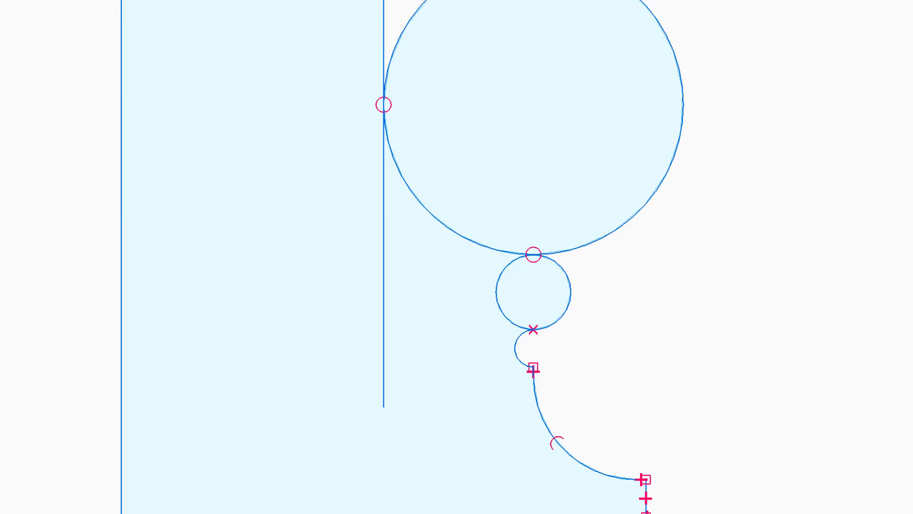
Trim the tangent circle to its lower inner arc, then remove the surplus shaft line below it and the upper bead's inner half.
mouse_move(441, 36)
left_mouse_down()
mouse_move(671, 194)
mouse_move(756, 233)
left_mouse_up()
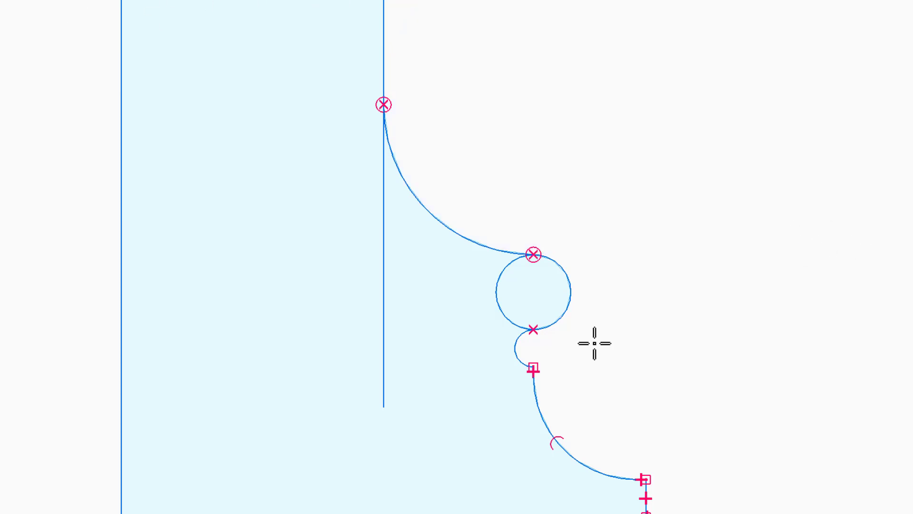
mouse_move(310, 184)
left_mouse_down()
mouse_move(382, 230)
mouse_move(431, 312)
left_mouse_up()
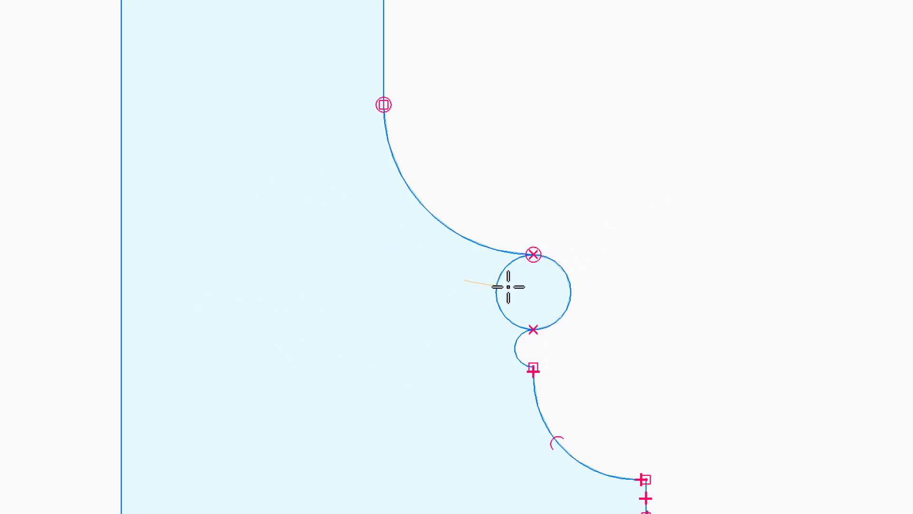
left_click_drag(460, 286, 338, 275)
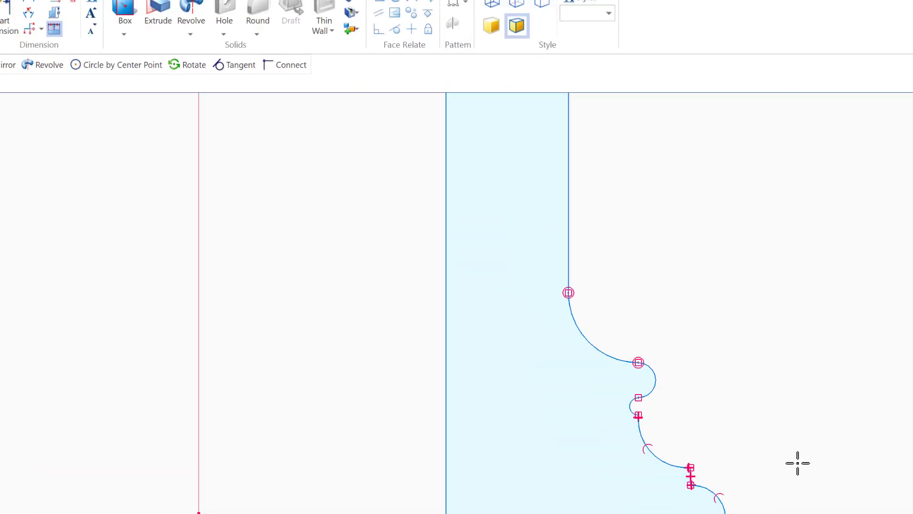
scroll(802, 459, "down", 4)
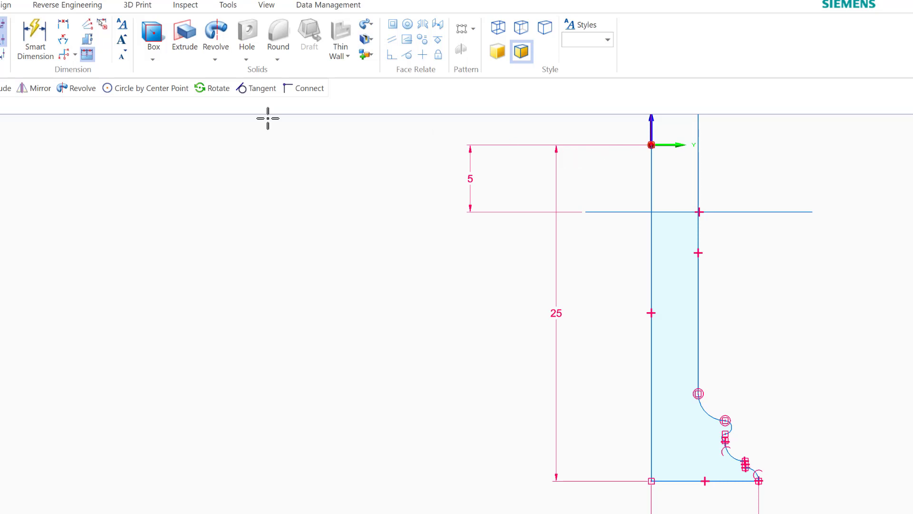
Trim the vertical lines above the horizontal line 5 mm below the origin and that line's overhangs, closing the leg profile.
key("ctrl+z")
left_click_drag(744, 161, 761, 281)
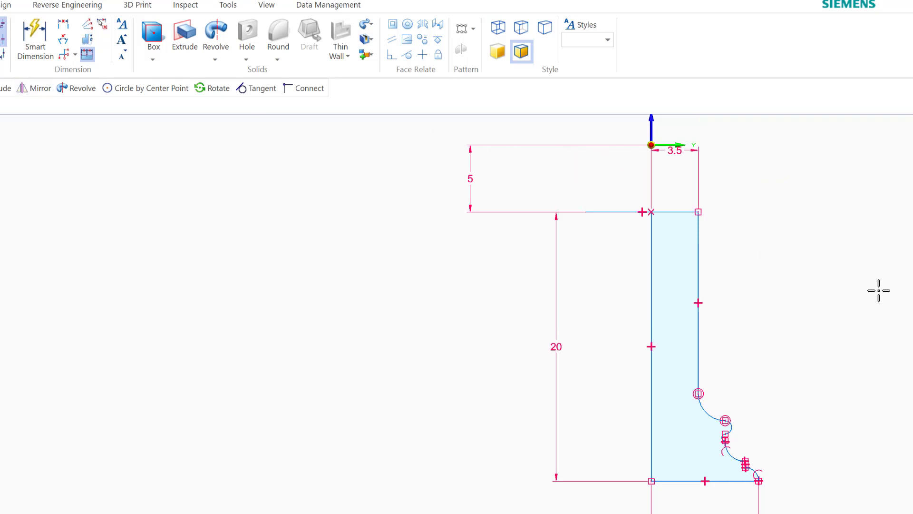
left_click_drag(603, 180, 600, 278)
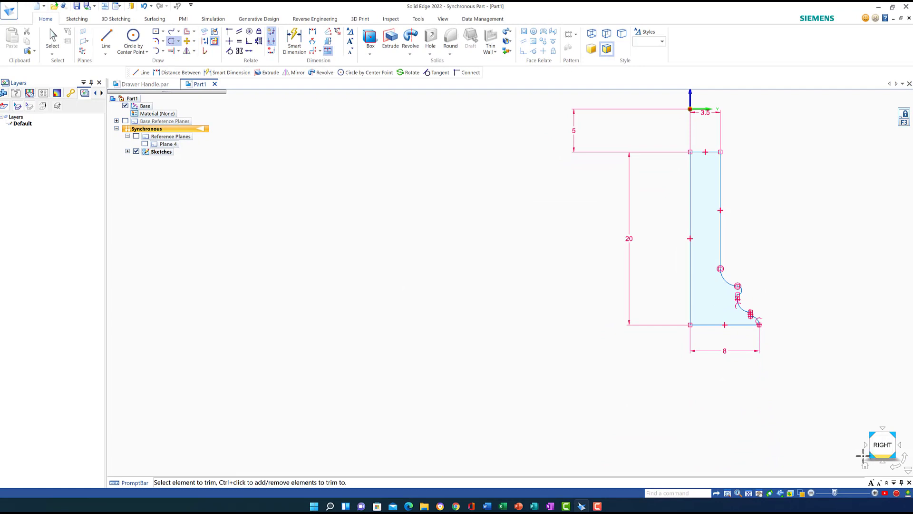
Revolve the closed leg profile a full turn about its 20 mm vertical edge to create the solid leg.
left_click(865, 465)
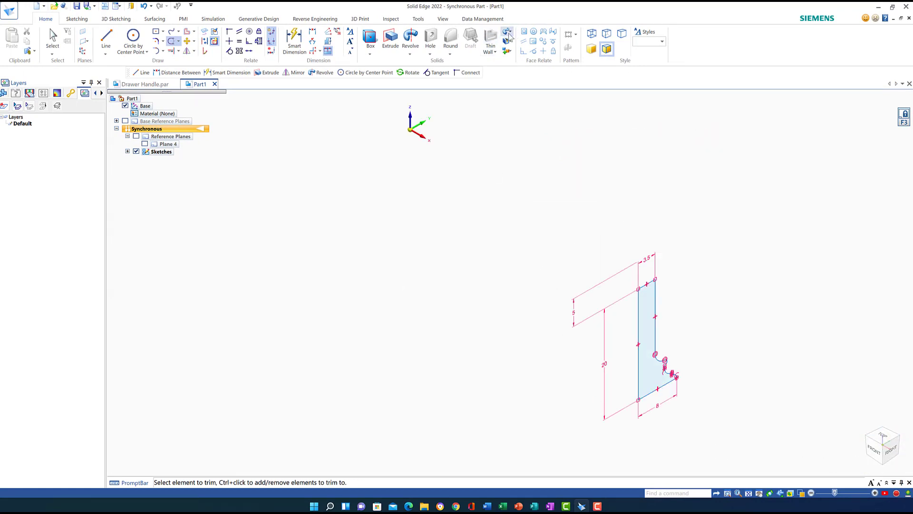
left_click(408, 44)
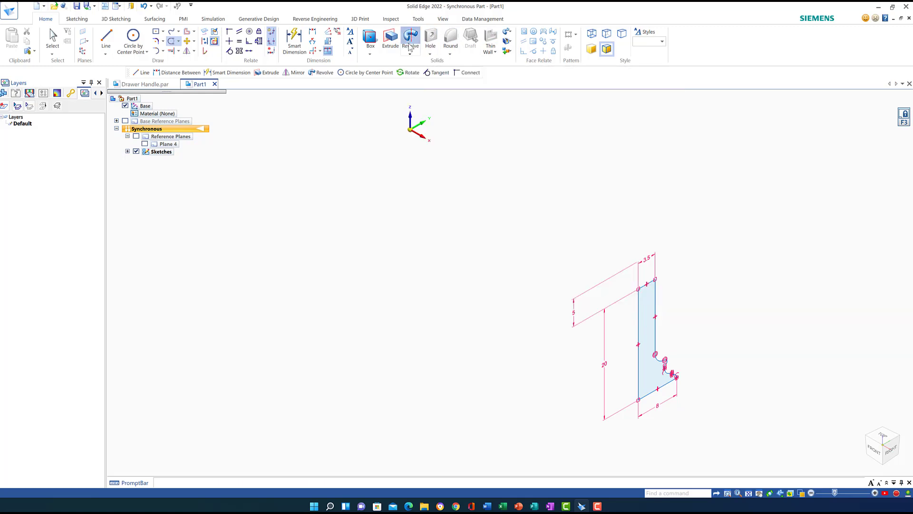
left_click(649, 326)
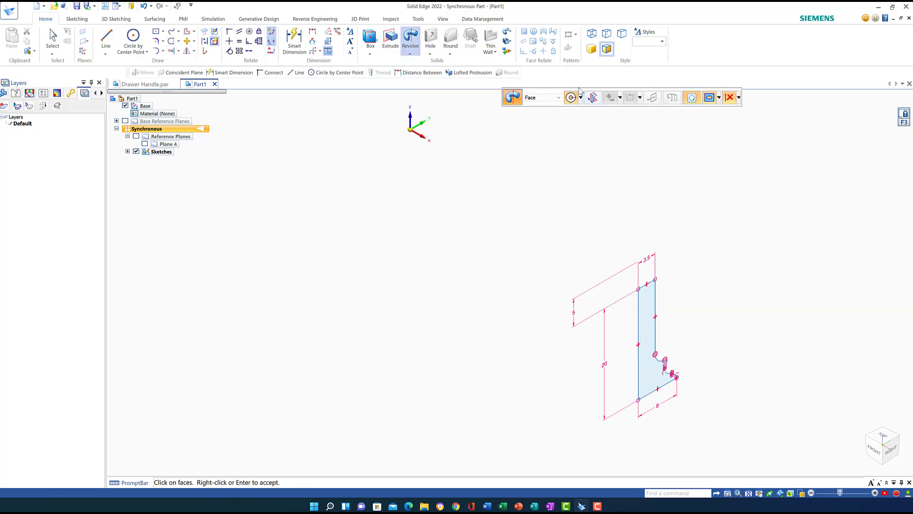
left_click(581, 98)
left_click(584, 123)
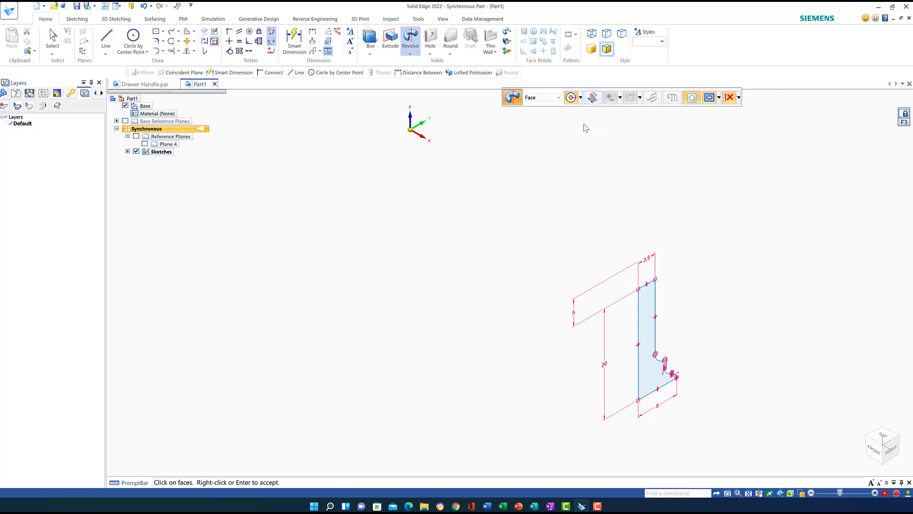
left_click(647, 315)
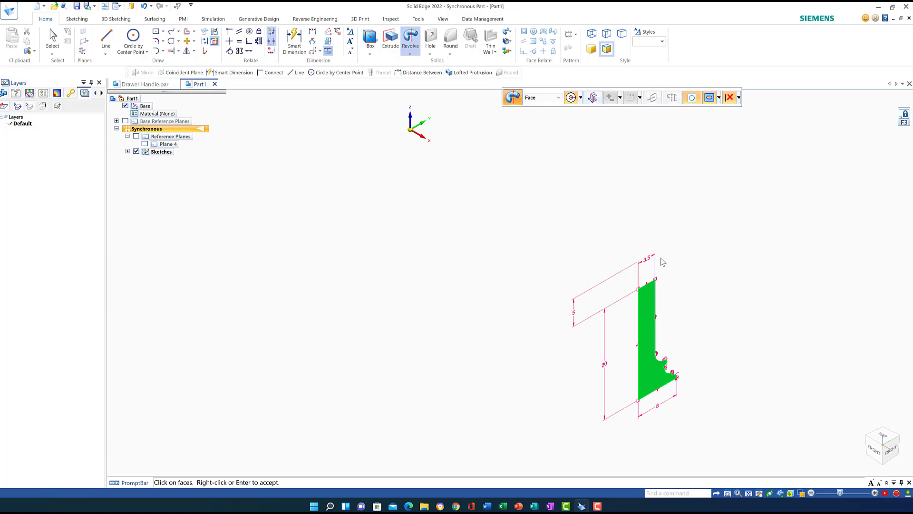
right_click(647, 325)
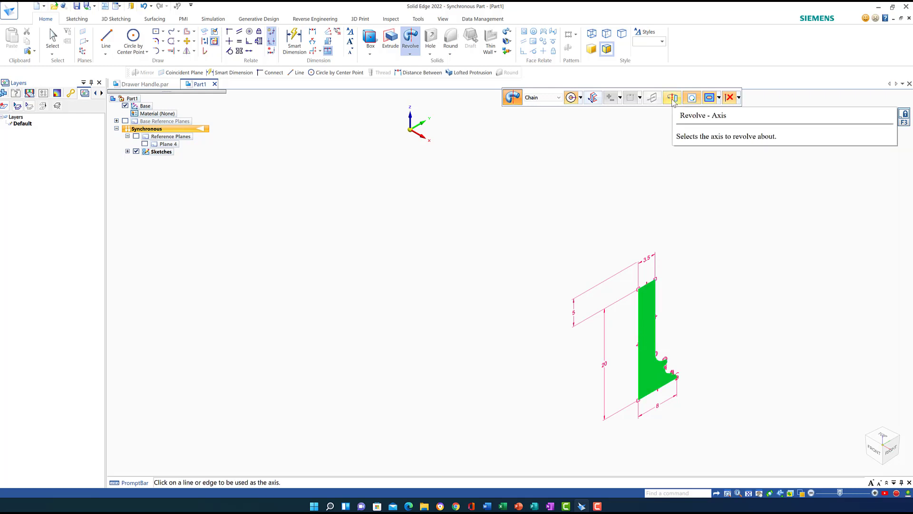
left_click(639, 338)
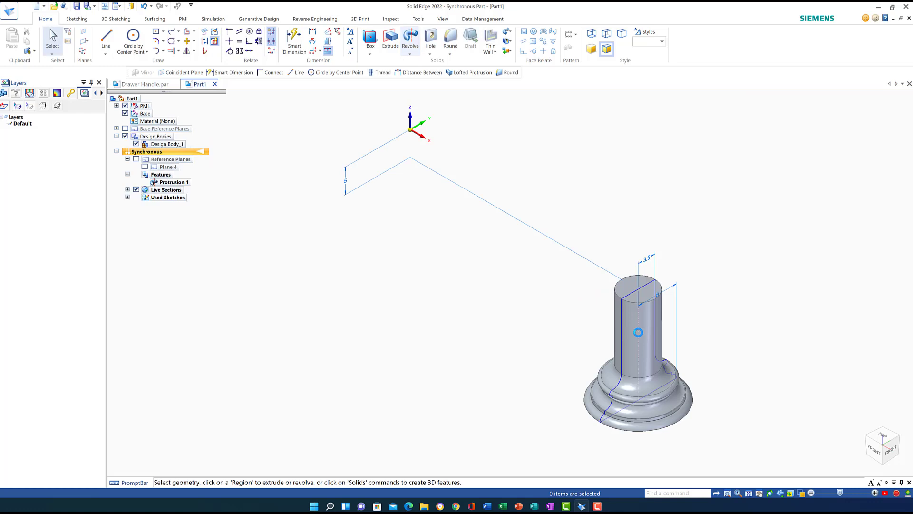
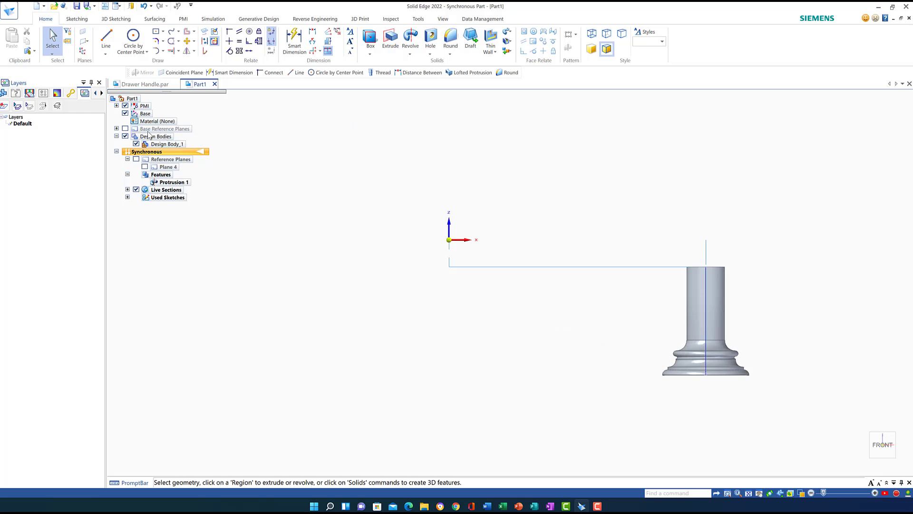
Show the Right (yz) reference plane and mirror the whole revolved leg about it.
left_click(117, 128)
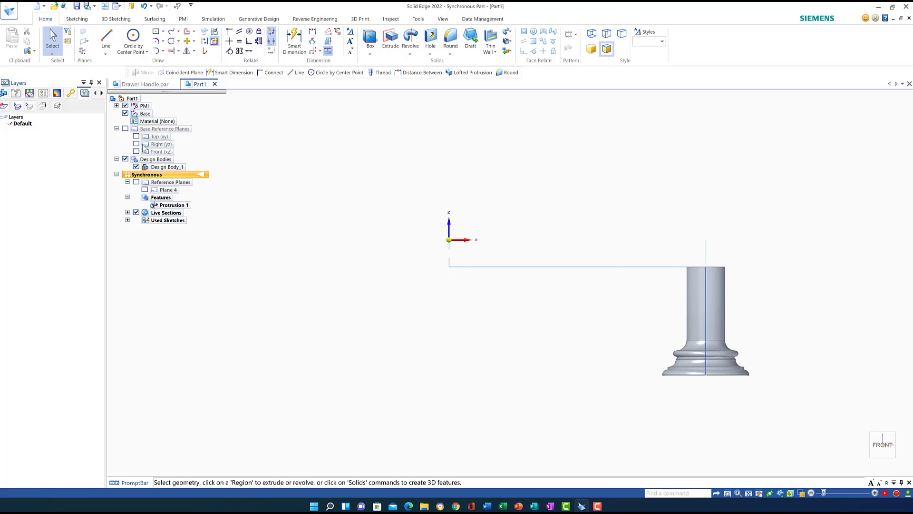
left_click(136, 144)
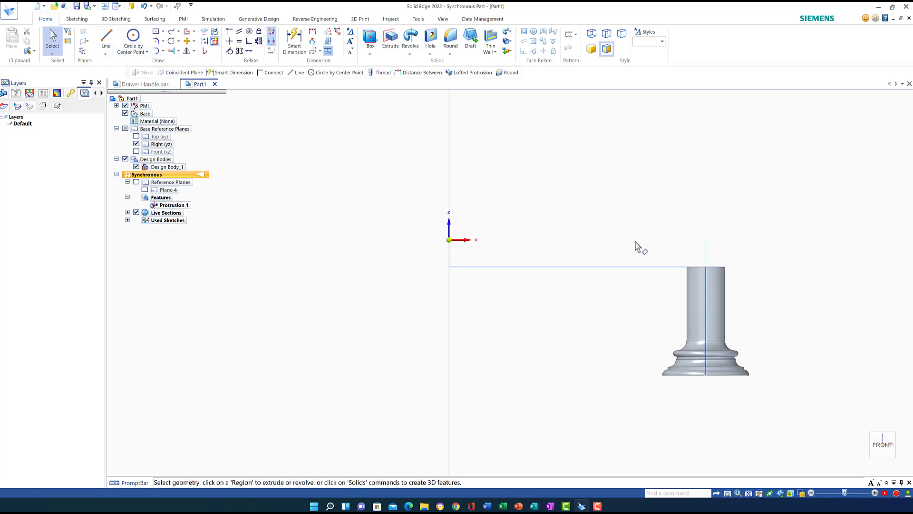
left_click_drag(633, 242, 793, 418)
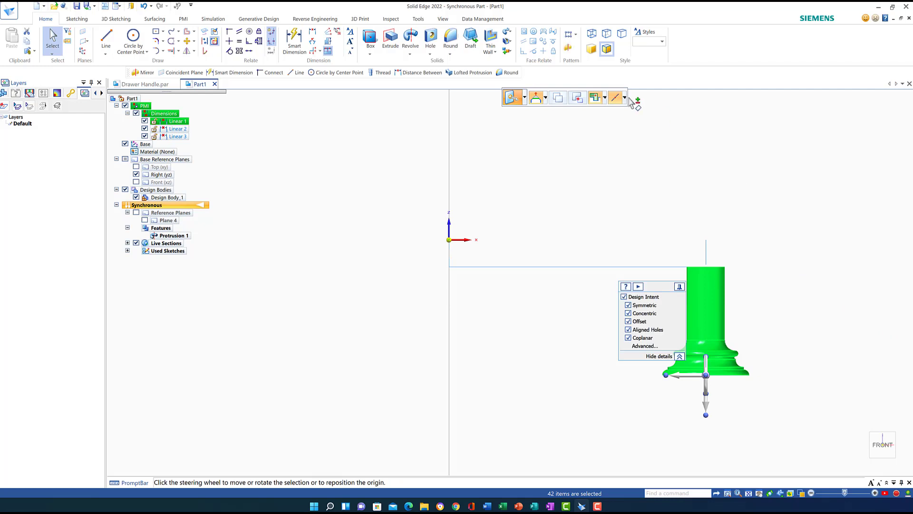
left_click(568, 48)
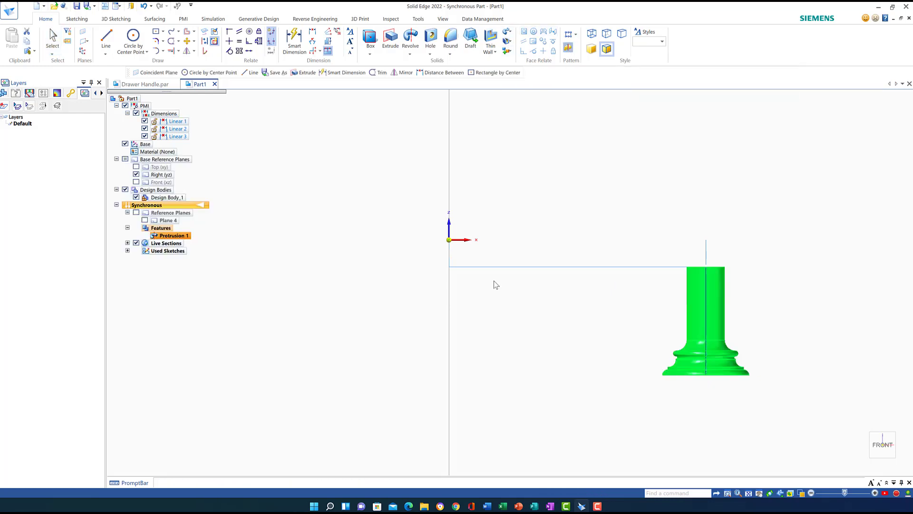
left_click(450, 187)
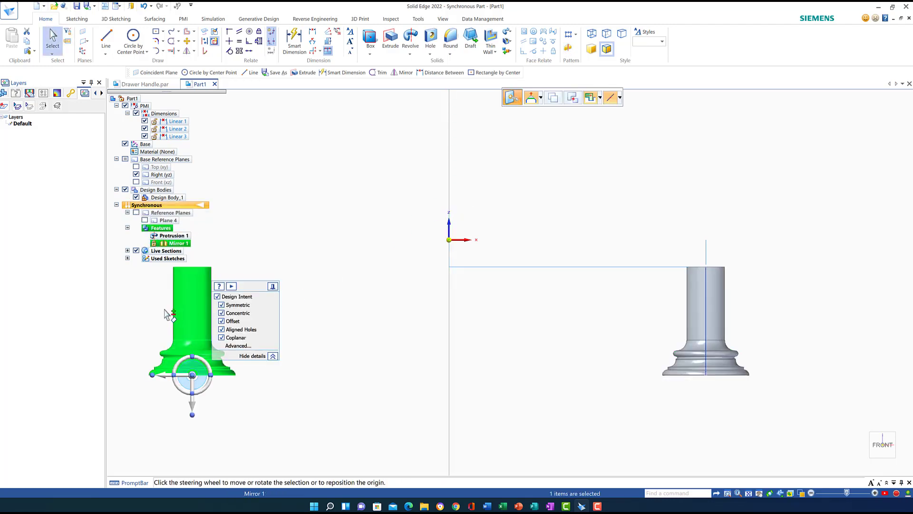
left_click(255, 394)
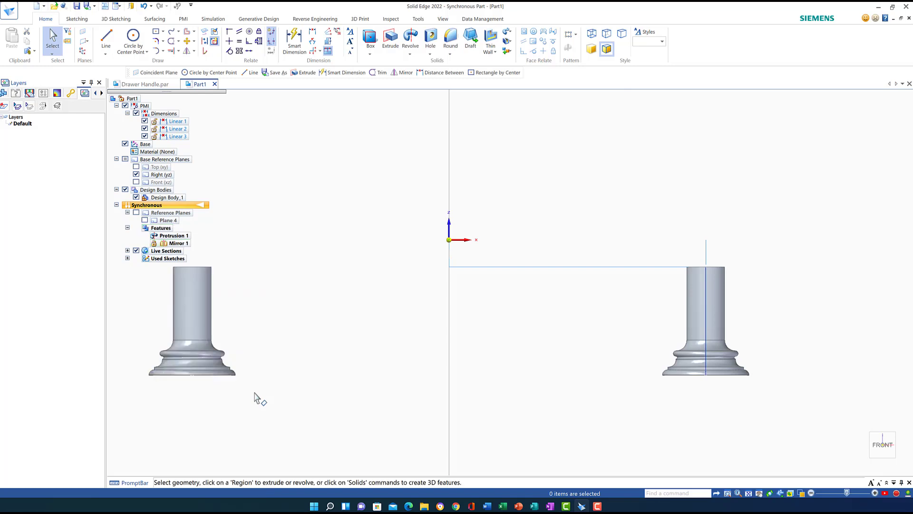
Create a plane coincident with the Right (yz) plane and move it 65 mm along X, beyond the original leg.
left_click(757, 497)
left_click_drag(566, 296, 606, 263)
scroll(625, 288, "down", 2)
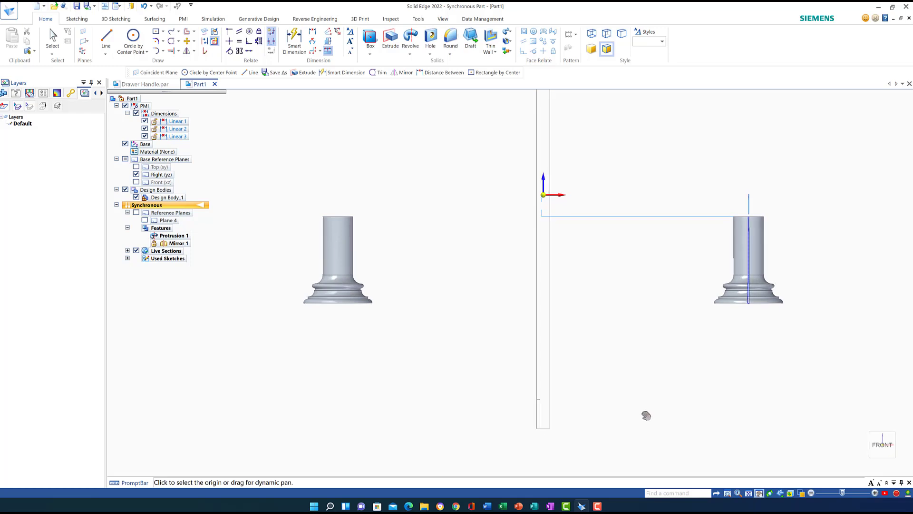
scroll(647, 415, "down", 2)
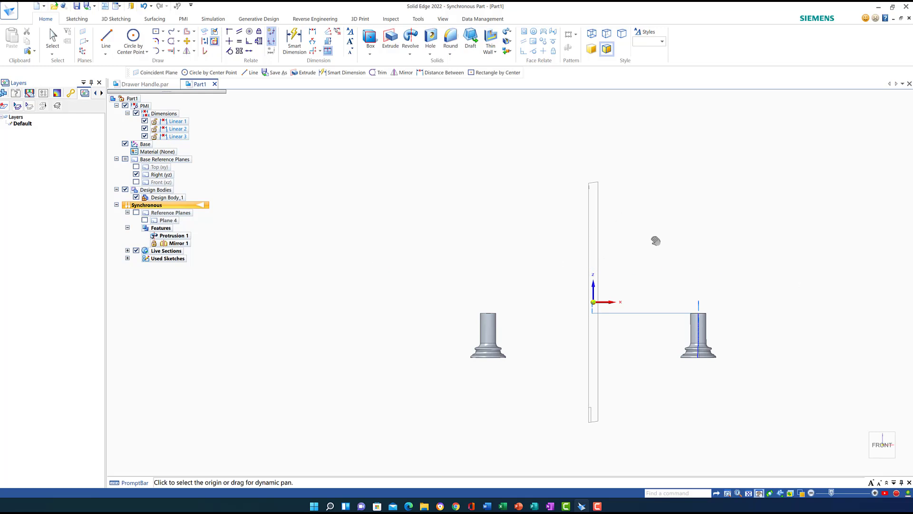
key("Escape")
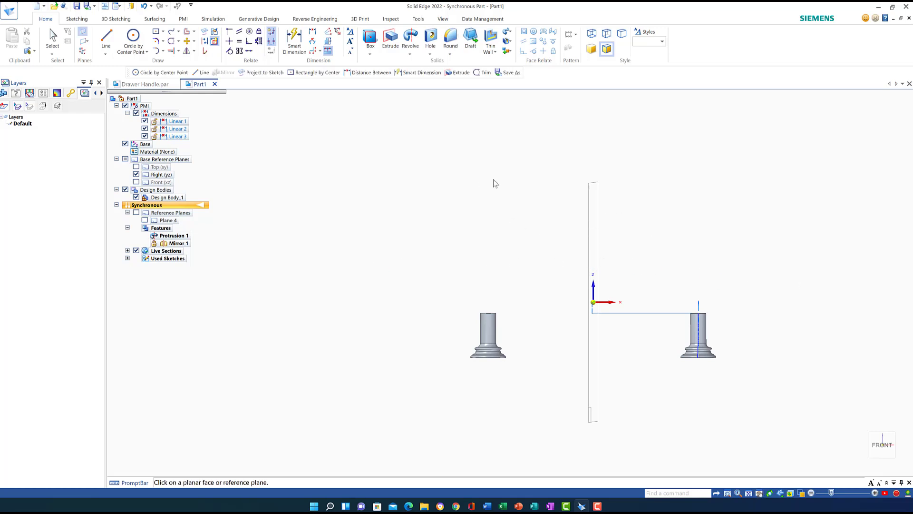
left_click(590, 237)
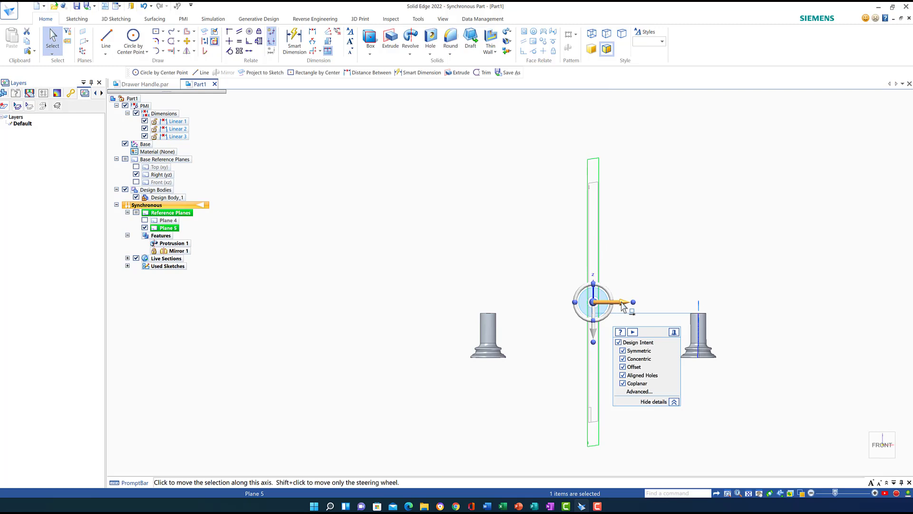
left_click(623, 307)
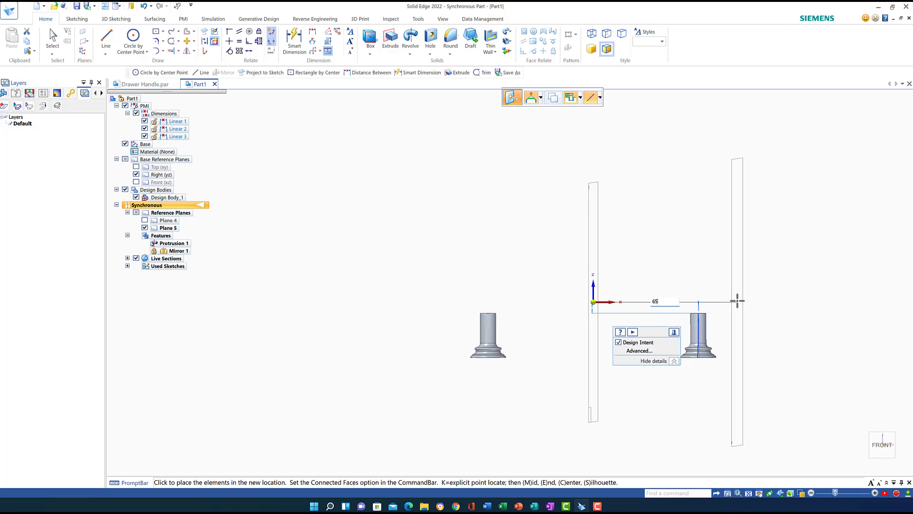
type("65")
key("Return")
left_click(737, 301)
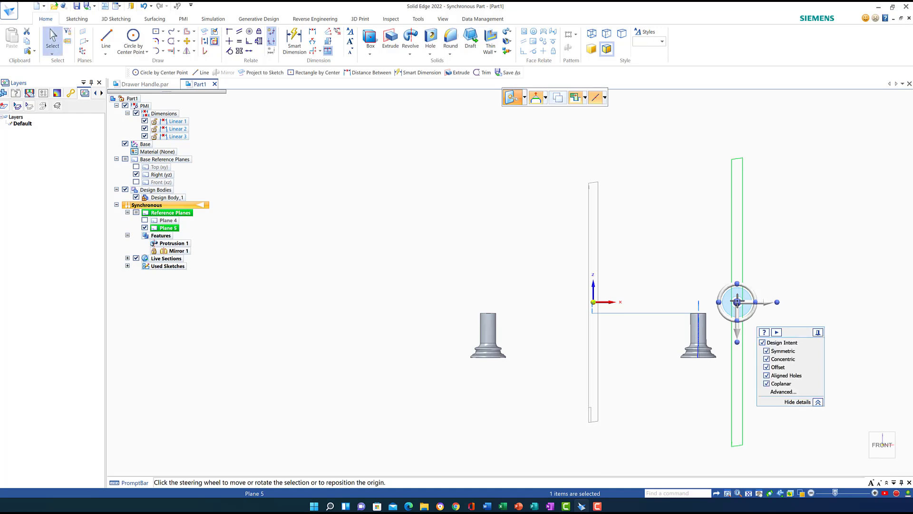
key("Escape")
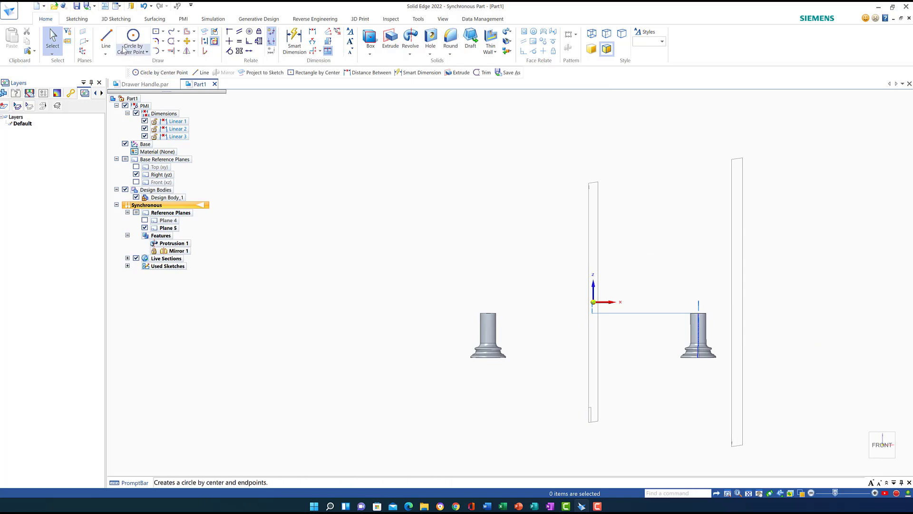
Create a second plane coincident with the Right (yz) plane and move it 65 mm along negative X, beyond the mirrored leg.
left_click(83, 33)
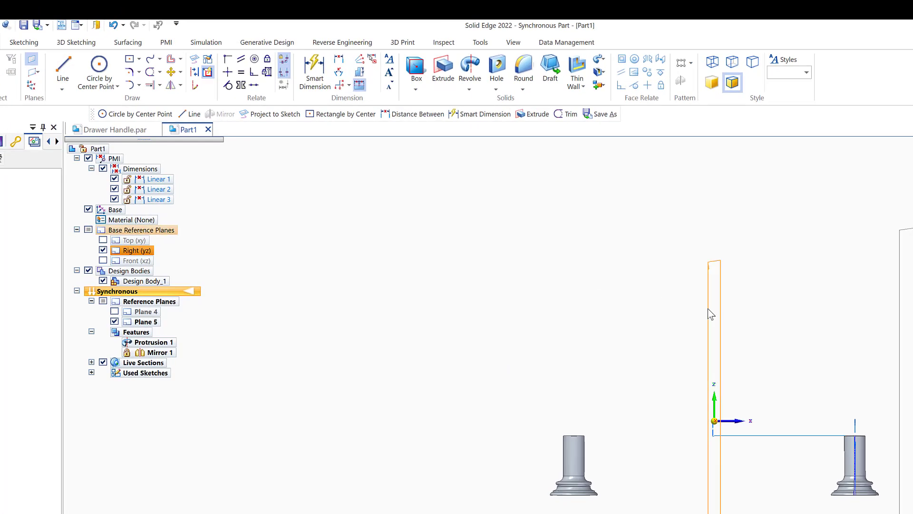
left_click(709, 321)
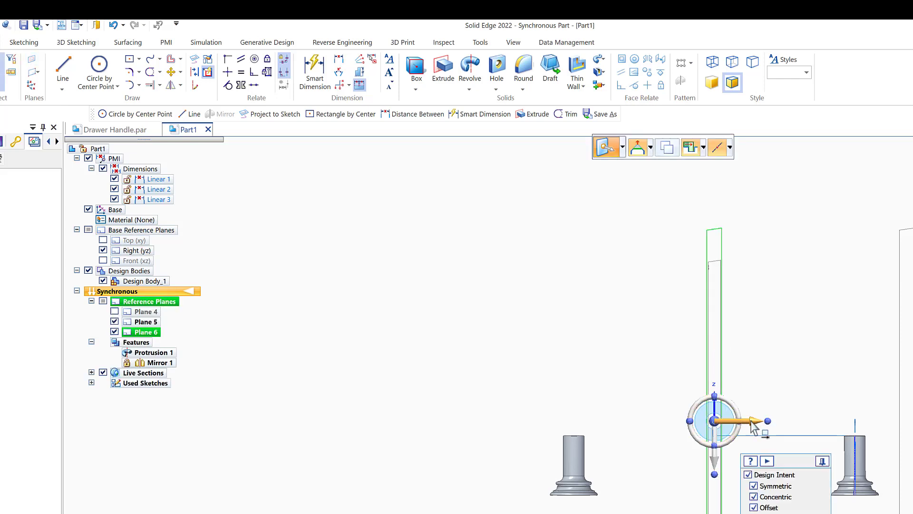
left_click(754, 422)
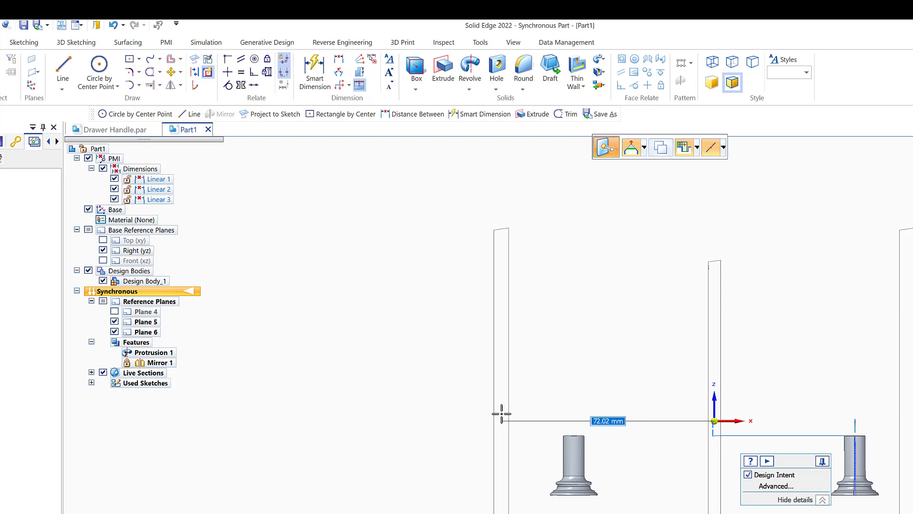
type("65")
key("Return")
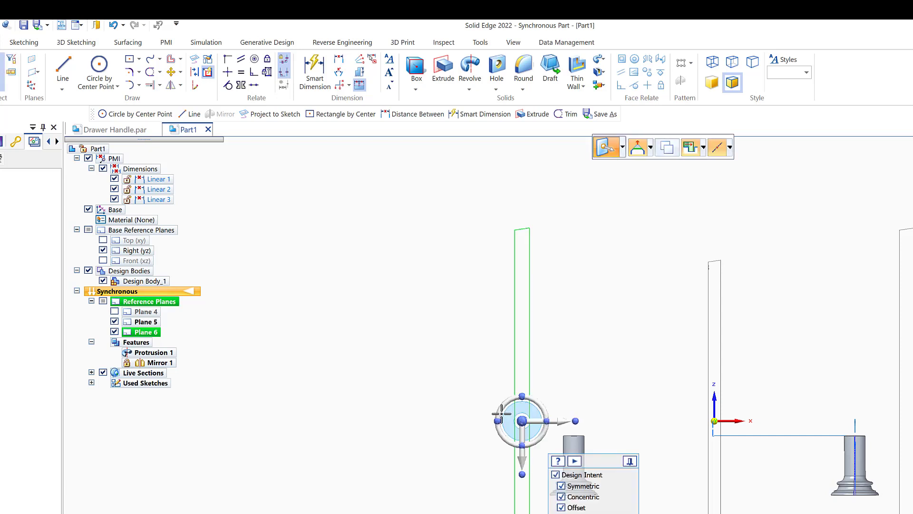
left_click(400, 293)
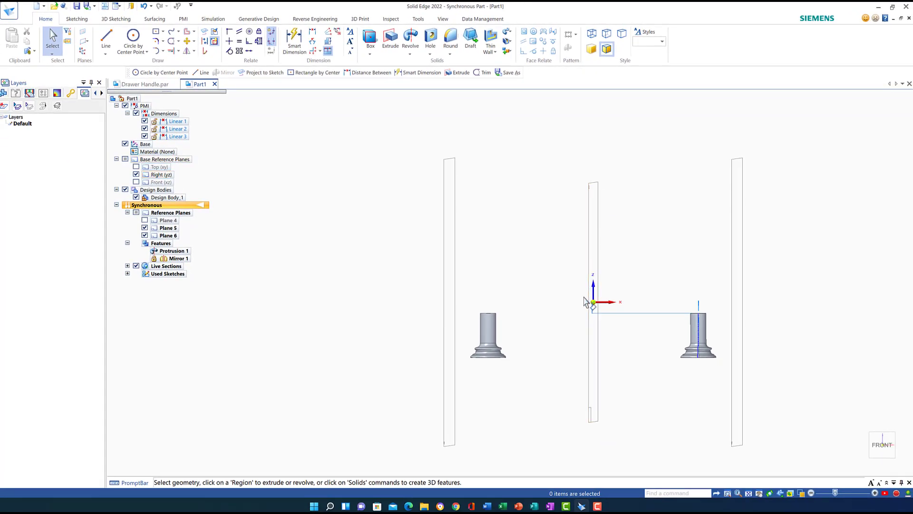
Lock sketching to the offset plane beyond the original leg and draw a 15 mm diameter circle centred on the origin axis.
mouse_move(876, 457)
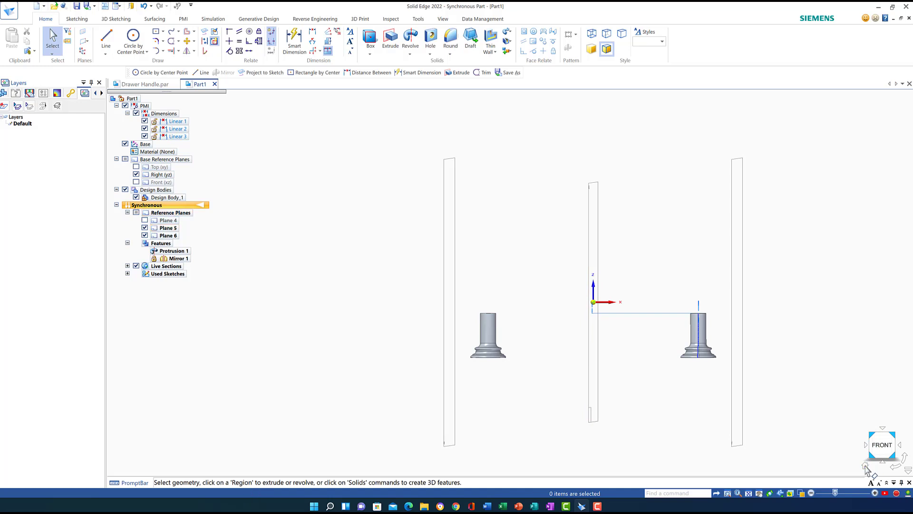
left_click(865, 466)
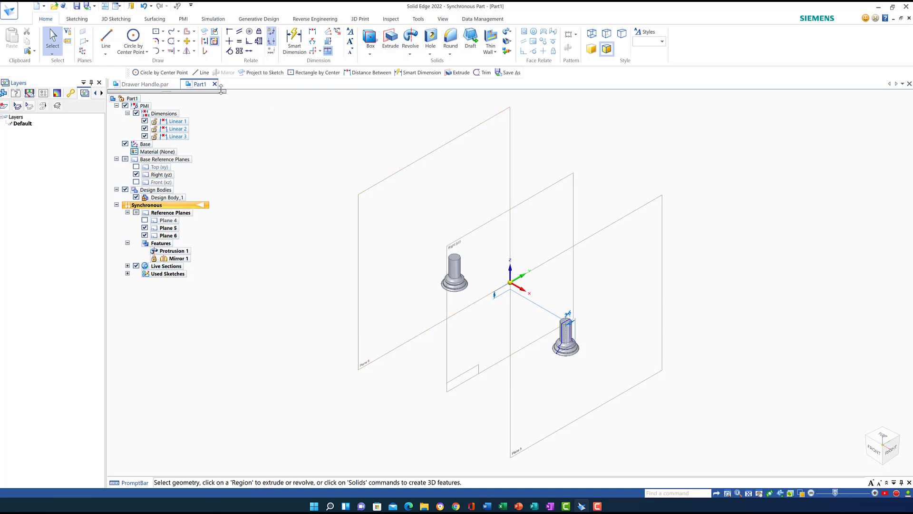
left_click(134, 42)
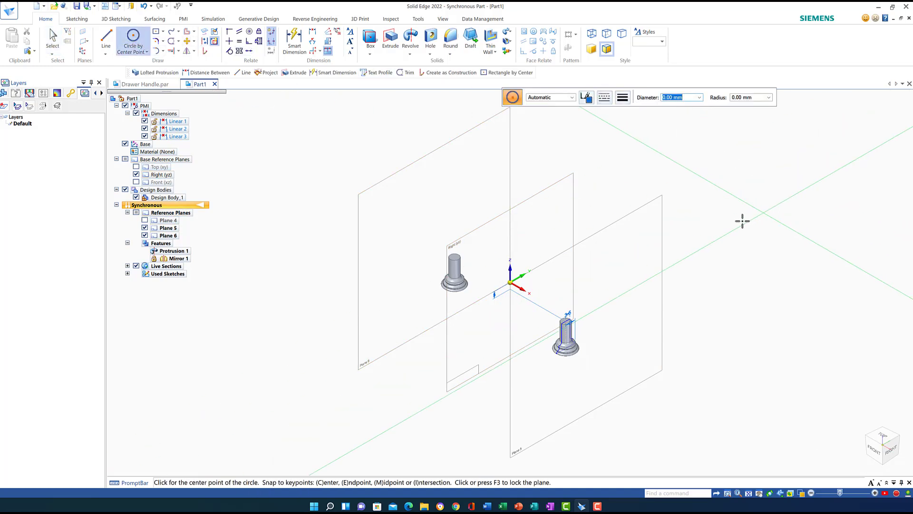
left_click(649, 201)
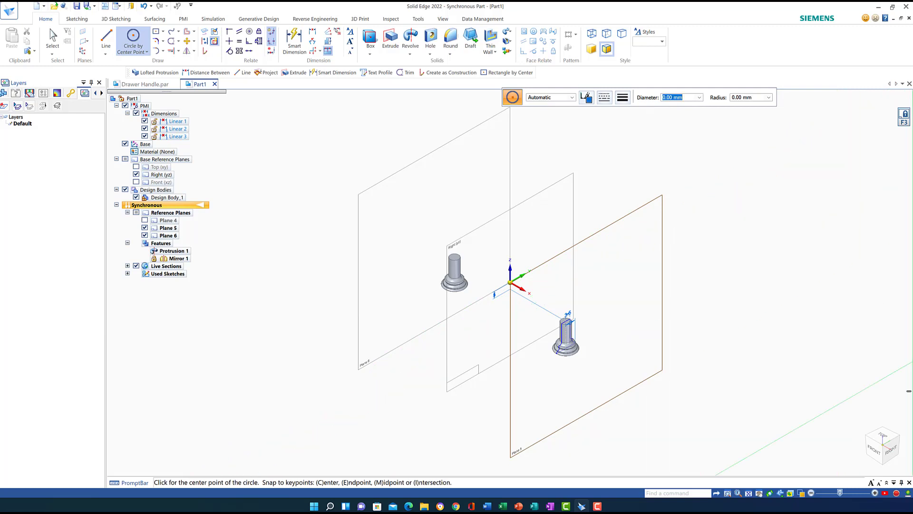
left_click_drag(887, 454, 893, 451)
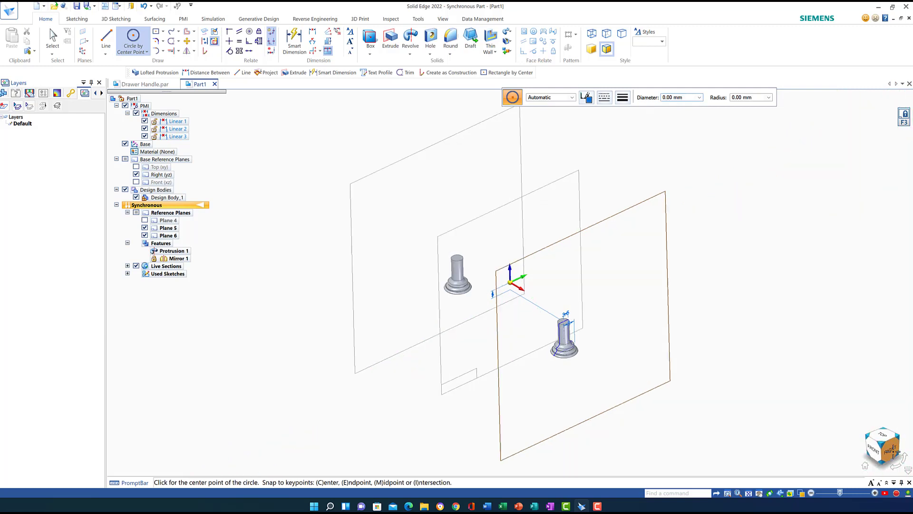
left_click(893, 451)
left_click(661, 99)
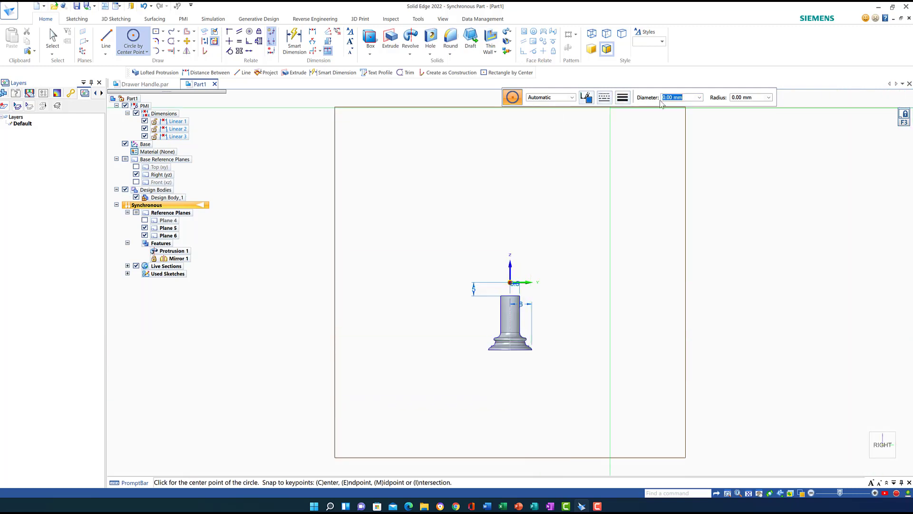
type("15")
key("Tab")
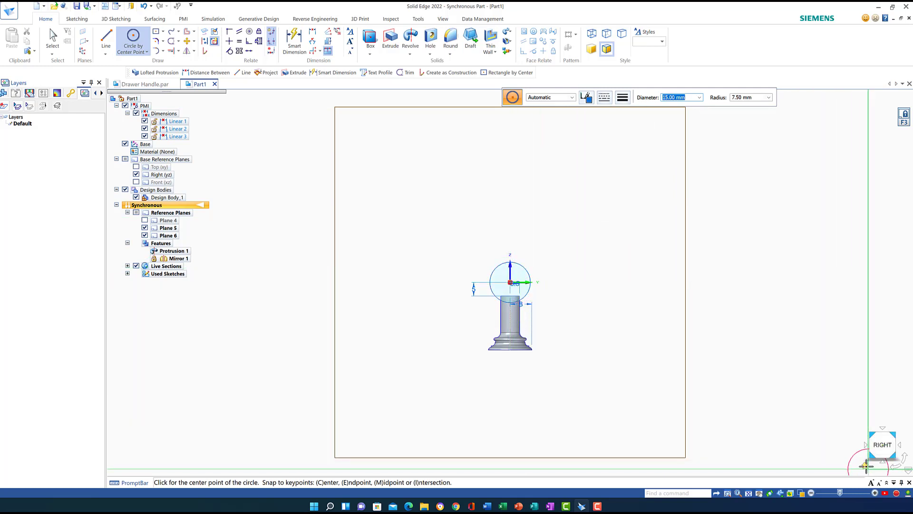
Draw a matching 15 mm diameter circle, aligned with the origin, on the offset plane beyond the mirrored leg.
left_click_drag(880, 438, 810, 416)
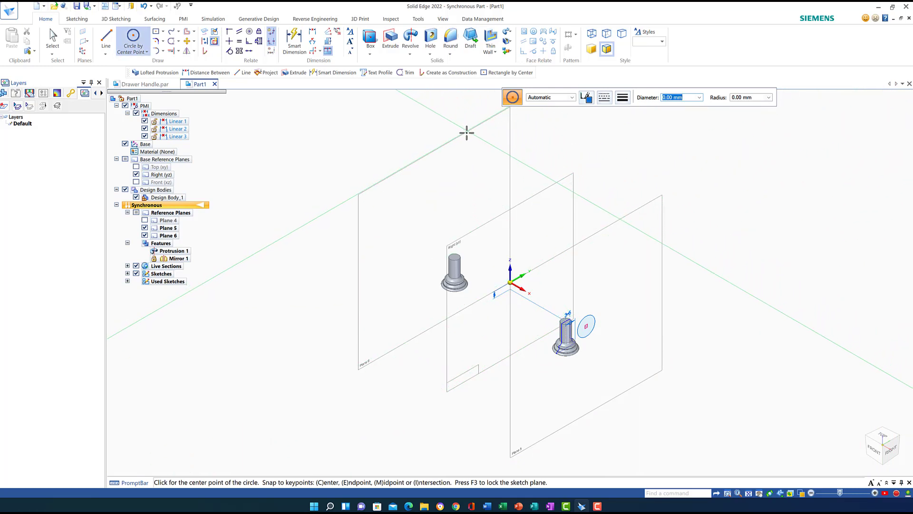
key("F3")
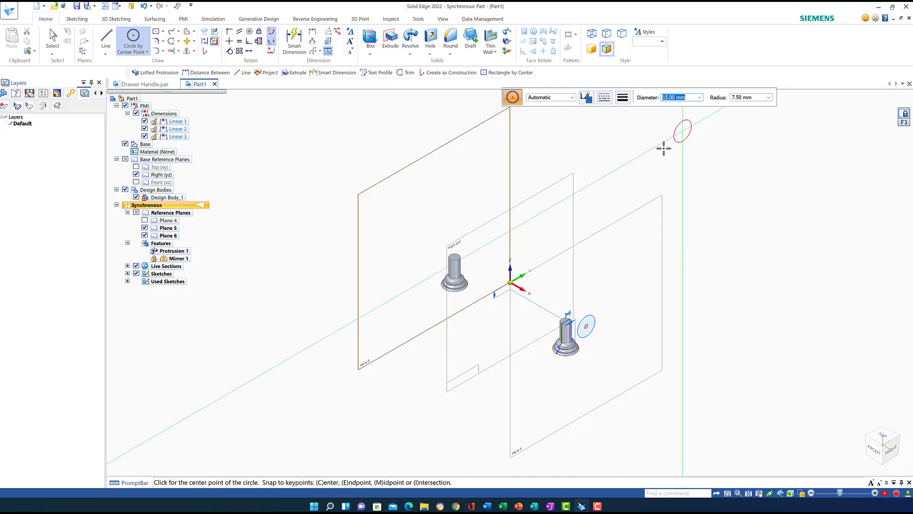
left_click(886, 447)
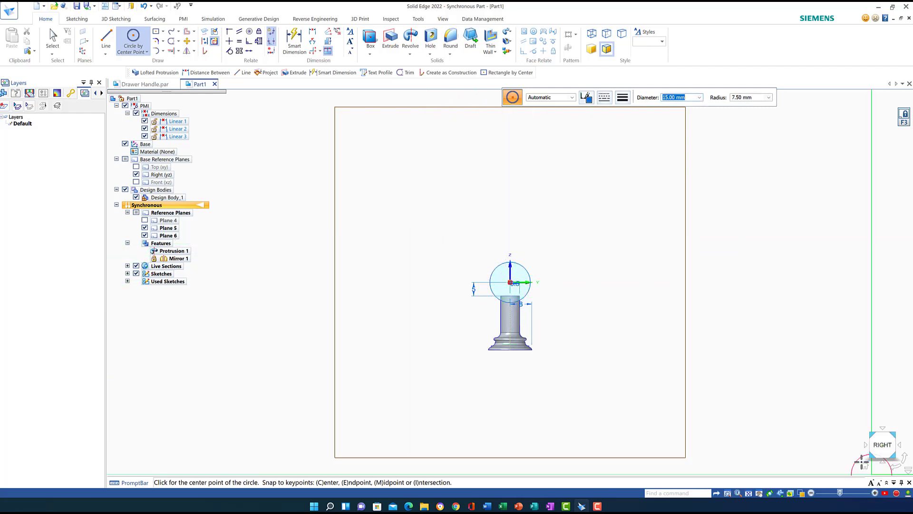
Lock sketching to the Right (yz) plane and draw a 9 mm diameter circle centred on the origin.
left_click(866, 464)
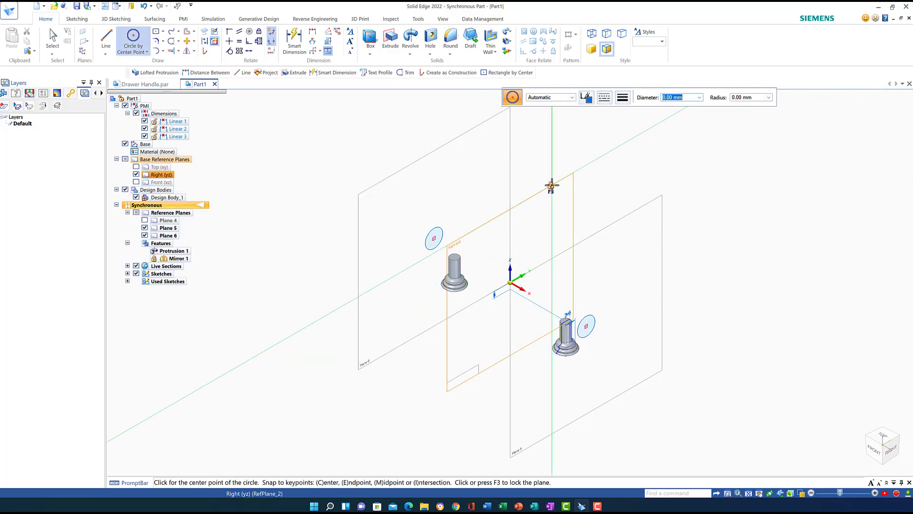
key("F3")
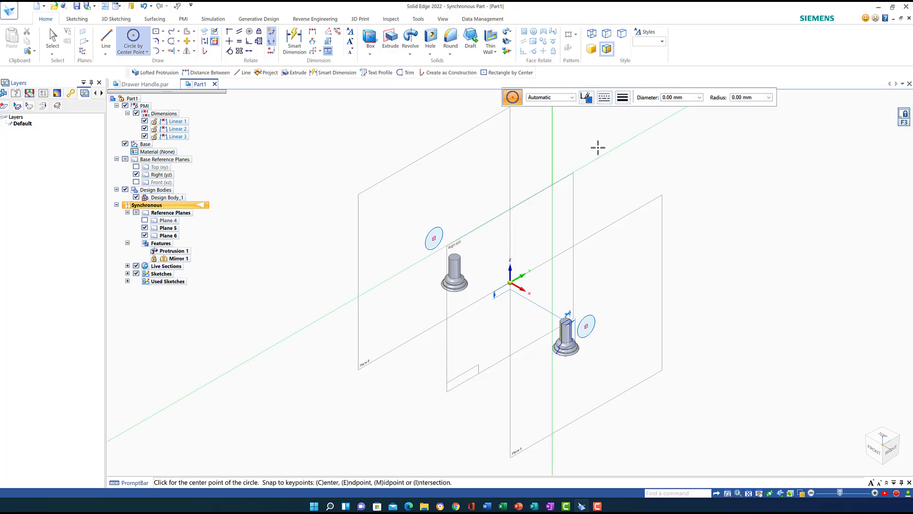
left_click(675, 97)
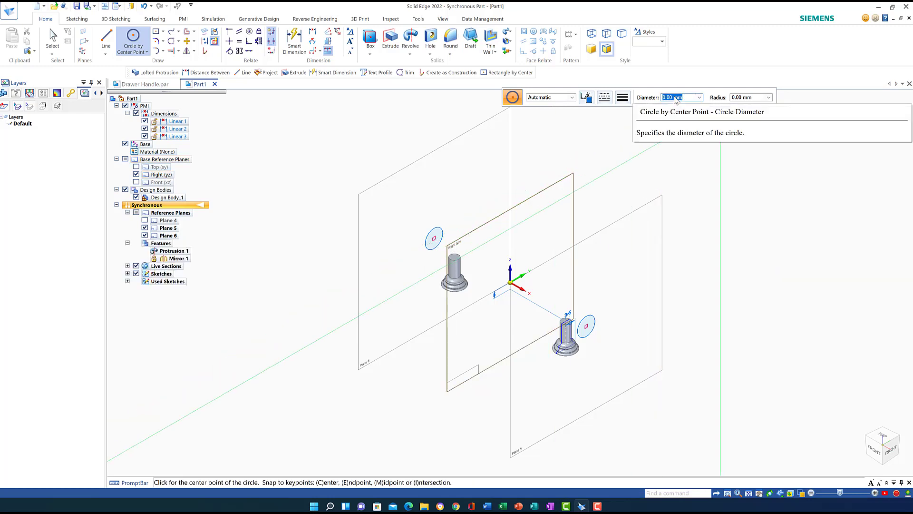
type("9")
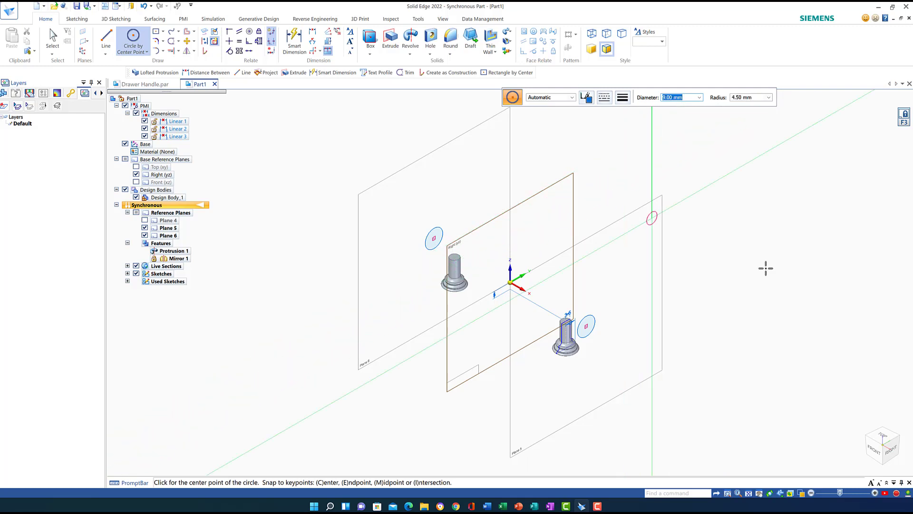
left_click(890, 448)
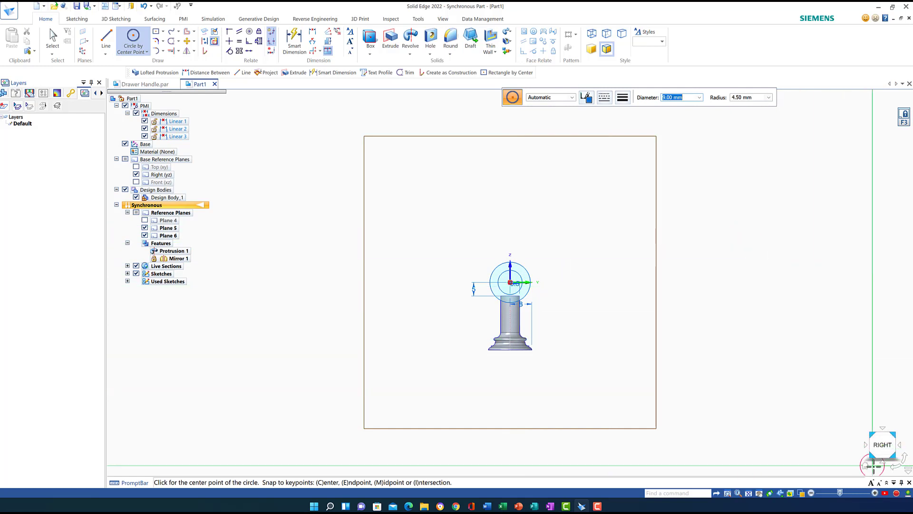
Hide the Right (yz) plane and both 65 mm offset planes, and unlock the sketch plane.
middle_click_drag(676, 295, 508, 275)
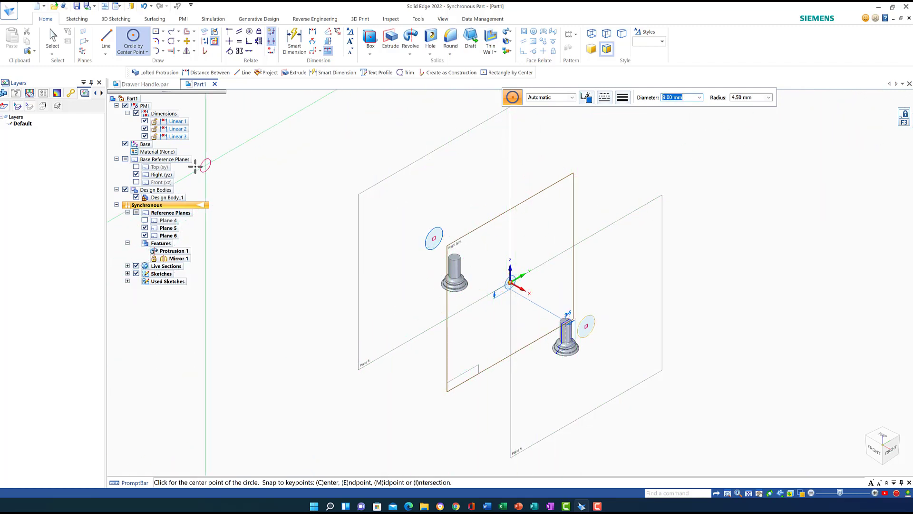
left_click(136, 175)
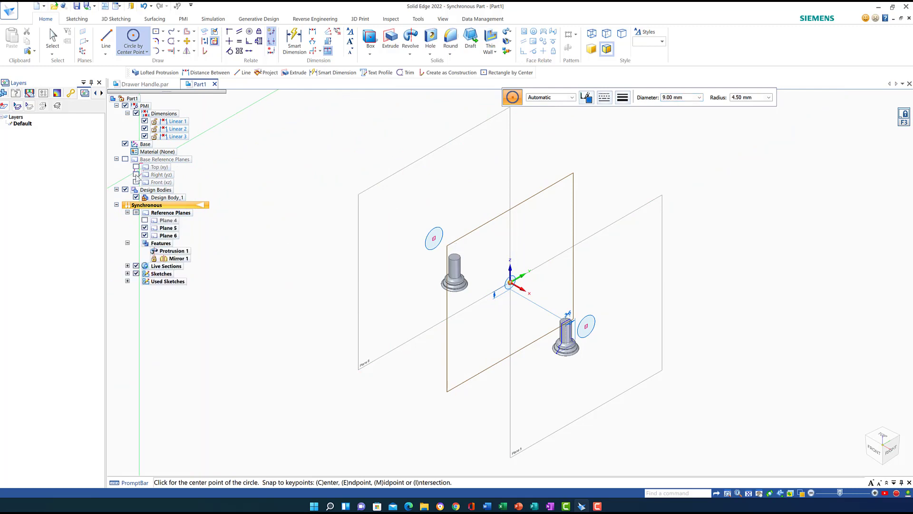
left_click(144, 228)
left_click(144, 236)
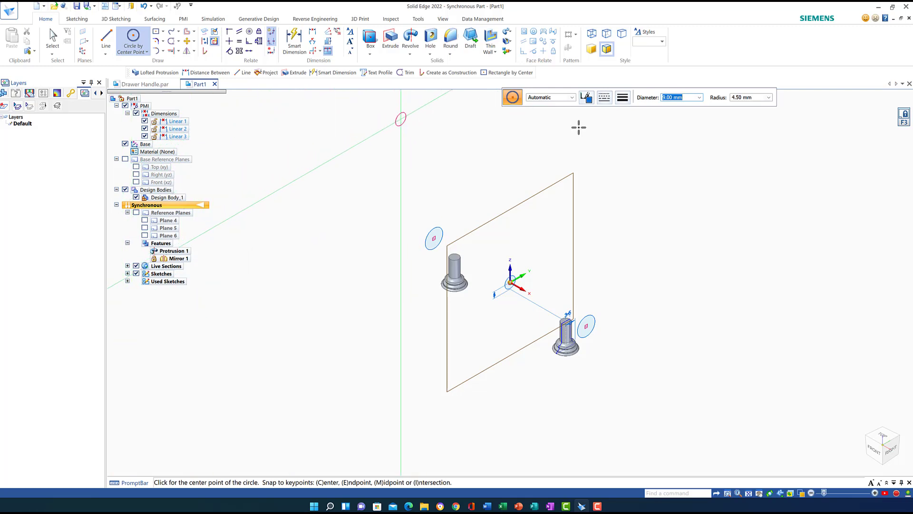
left_click(904, 122)
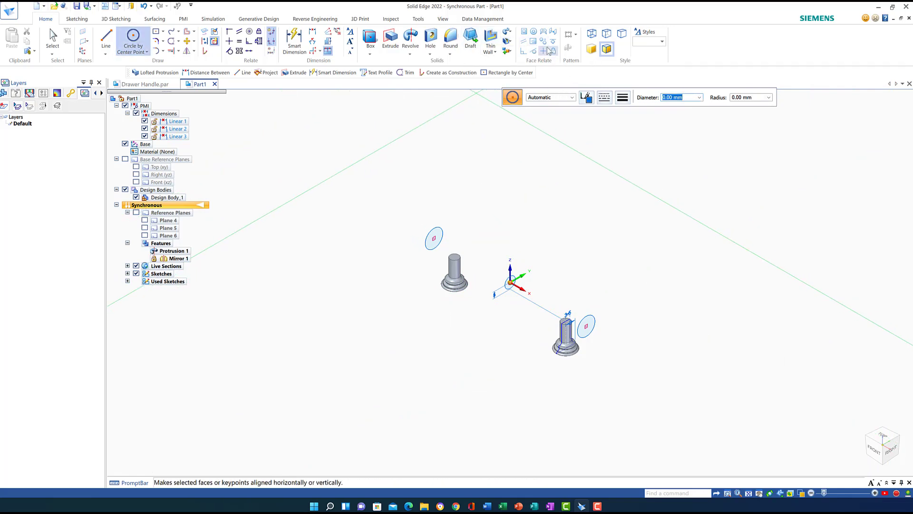
Loft a solid bar from one 15 mm end circle through the 9 mm middle circle to the other 15 mm end circle.
left_click(510, 34)
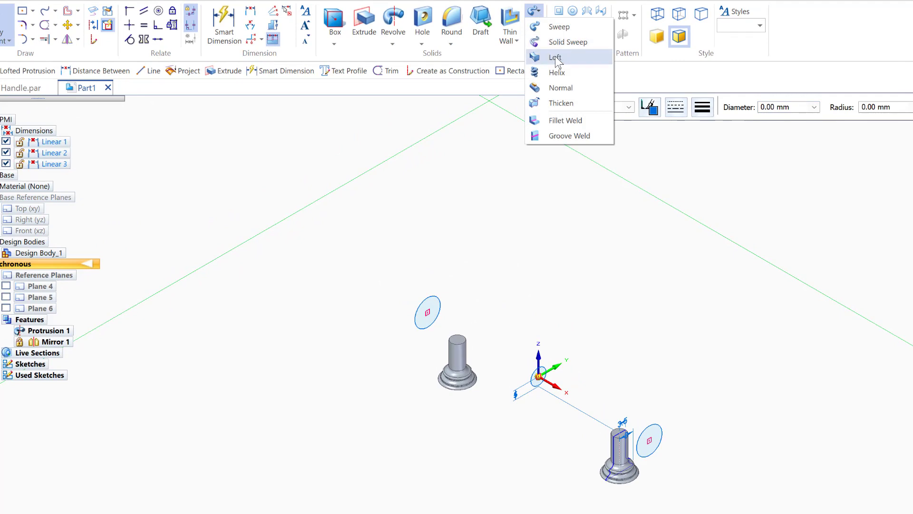
left_click(555, 57)
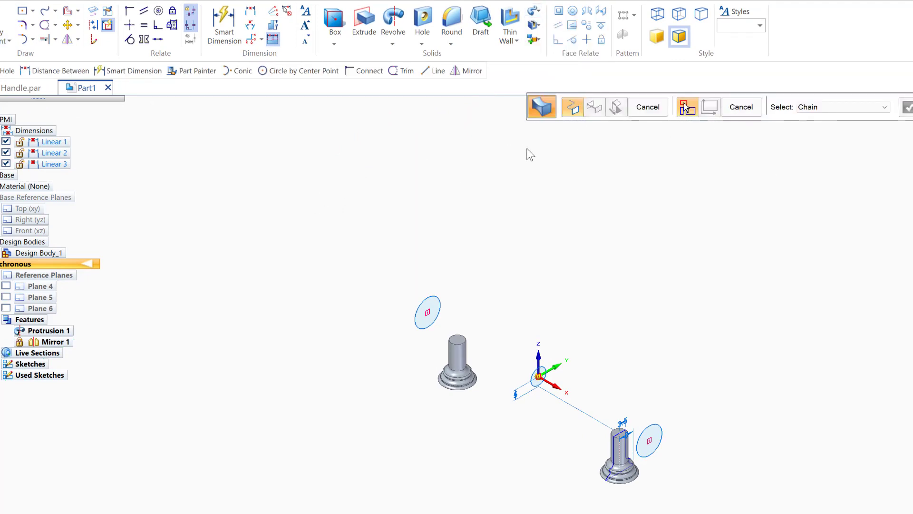
left_click(429, 303)
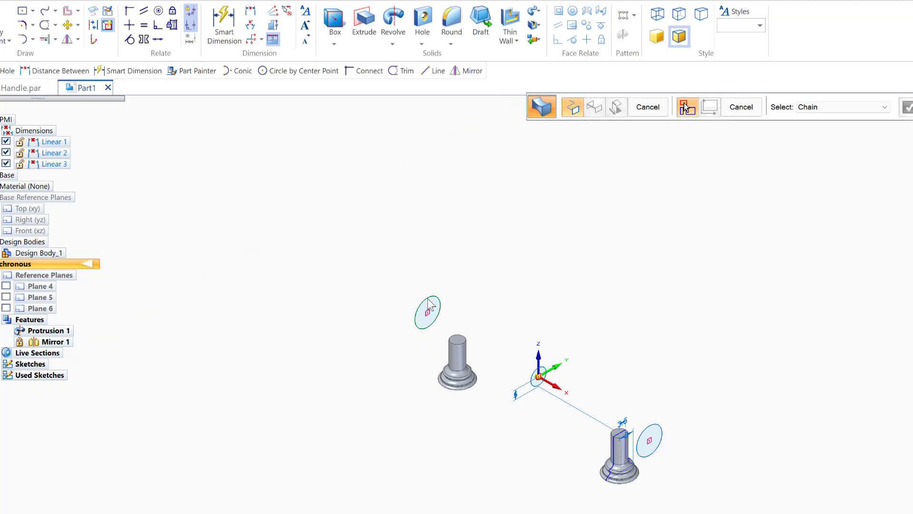
left_click(536, 383)
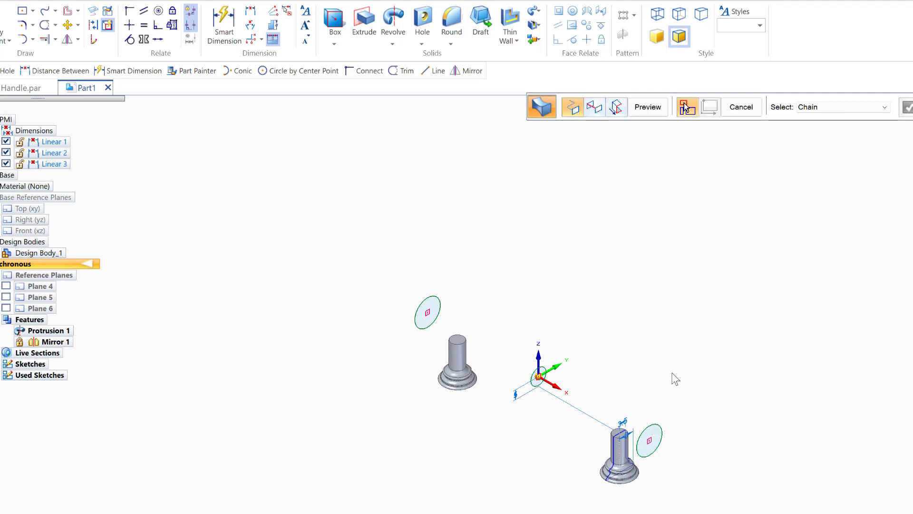
left_click(647, 107)
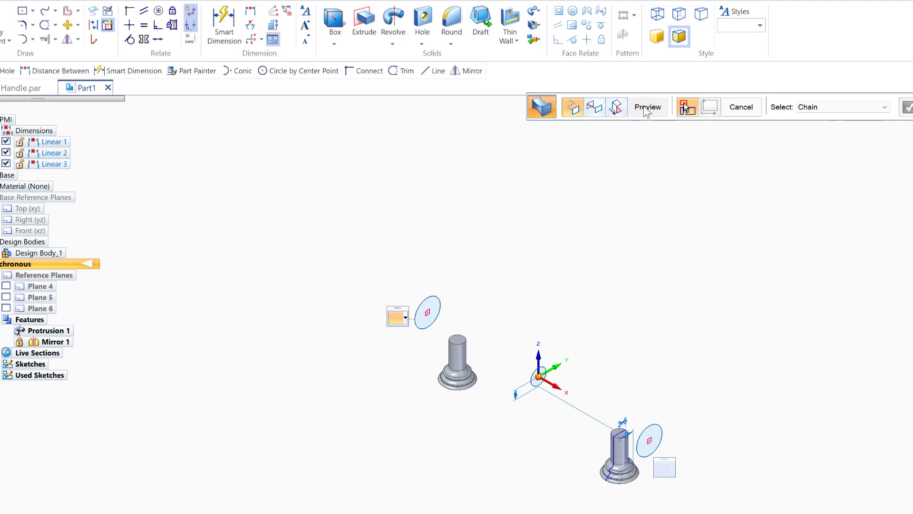
left_click(646, 107)
left_click(647, 108)
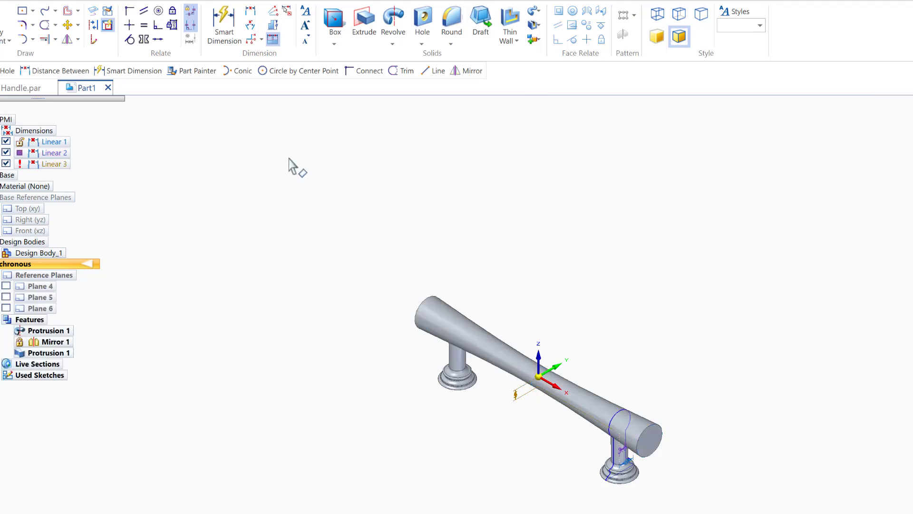
Begin a hole on the underside of the handle with the physical thread option enabled.
middle_click_drag(806, 374, 840, 381)
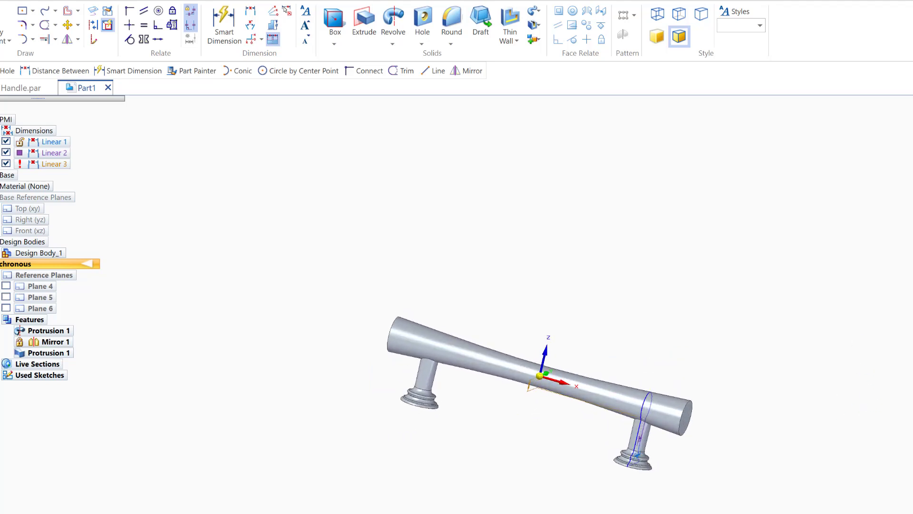
left_click_drag(351, 239, 687, 497)
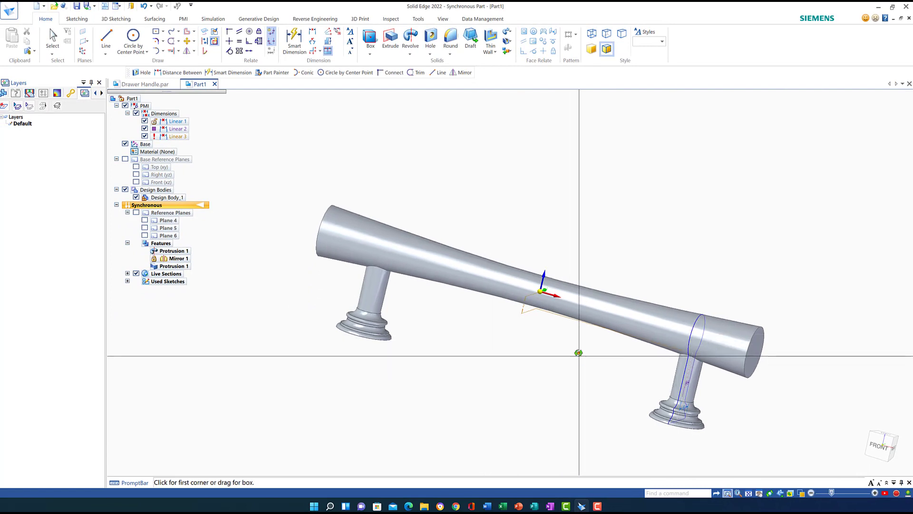
middle_click_drag(577, 350, 610, 289)
scroll(610, 289, "down", 1)
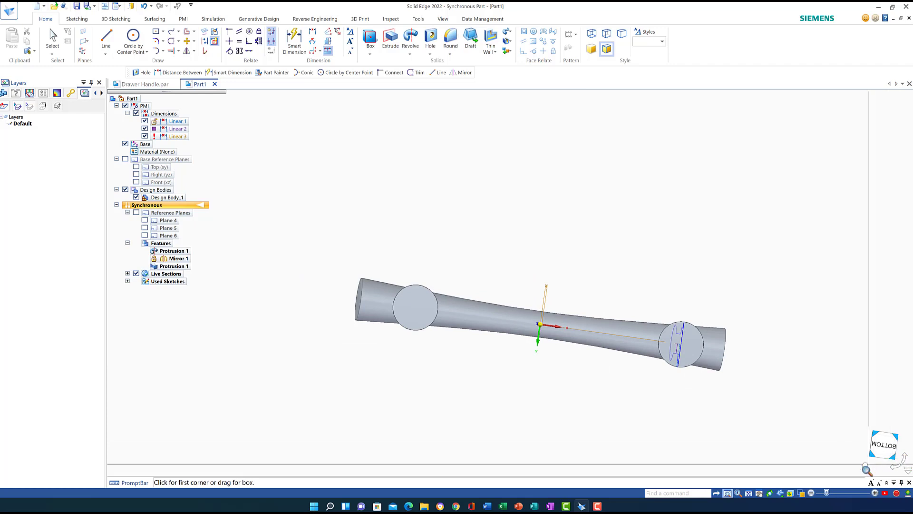
left_click(885, 445)
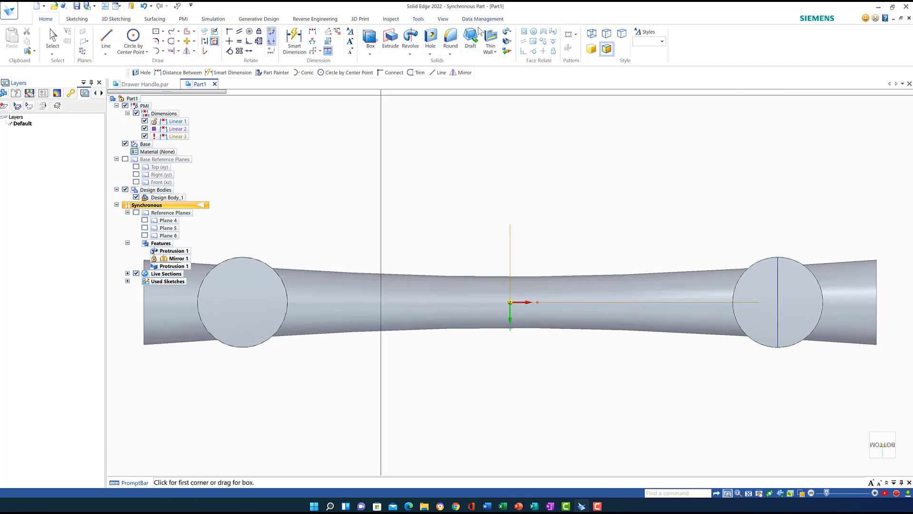
left_click(431, 55)
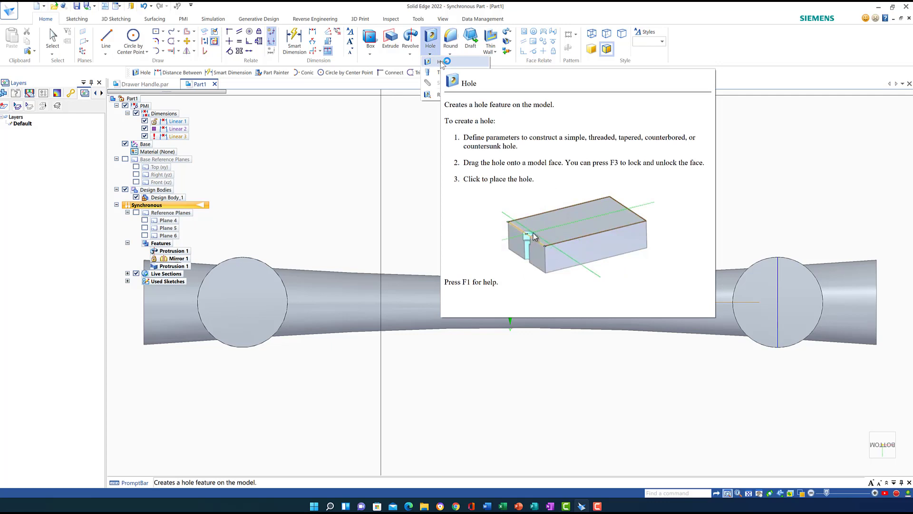
left_click(442, 61)
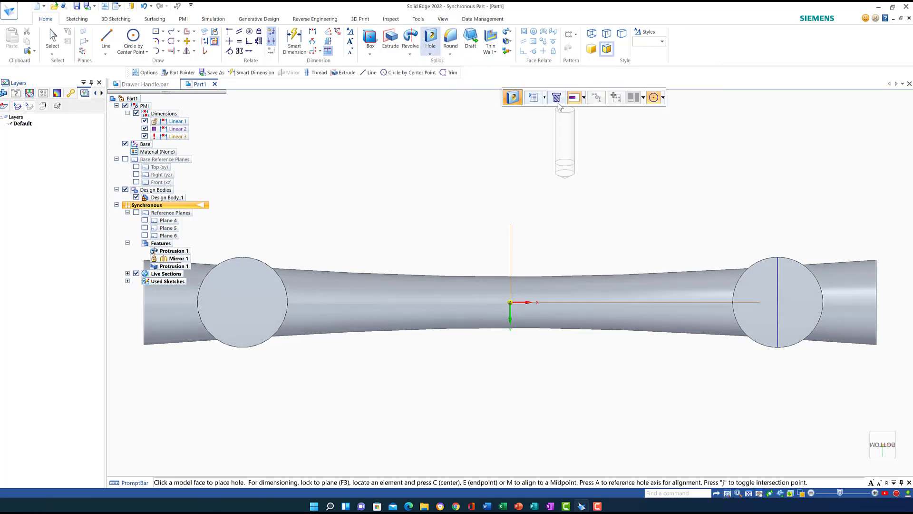
left_click(556, 99)
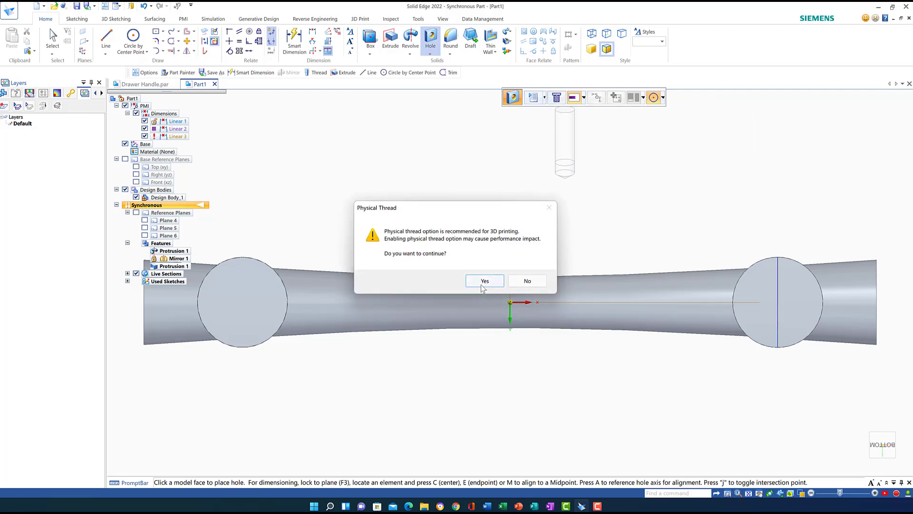
left_click(483, 286)
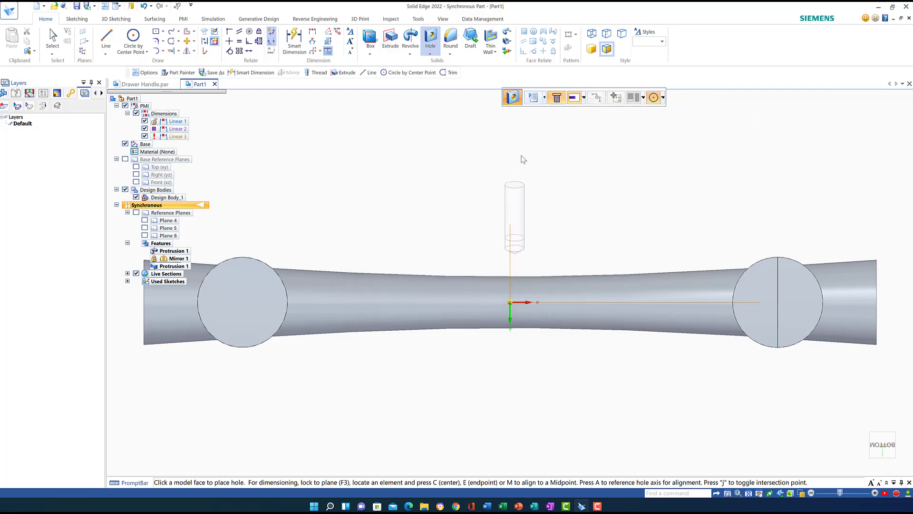
Configure a threaded ANSI Metric hole with Standard Thread, size M4 x 0.5, 12 mm depth, V bottom angle and 10 mm thread extent.
left_click(534, 97)
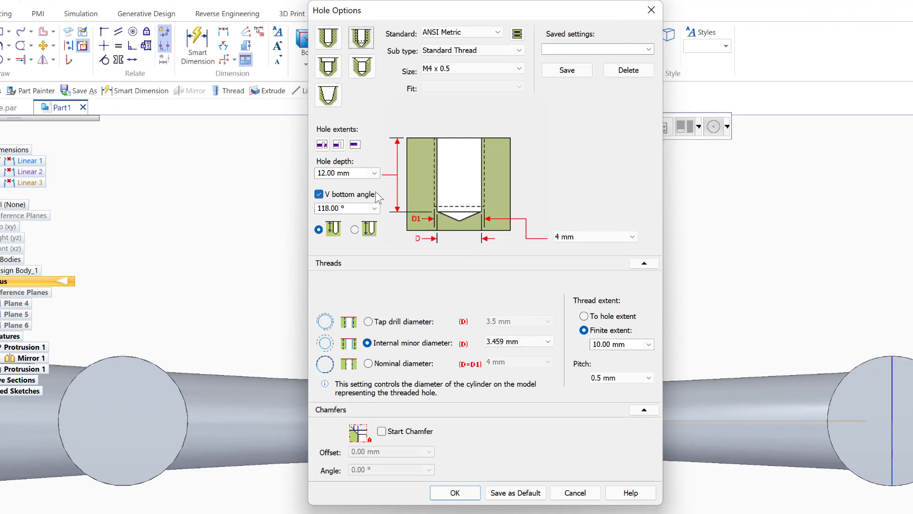
left_click(319, 194)
left_click(319, 195)
left_click(361, 37)
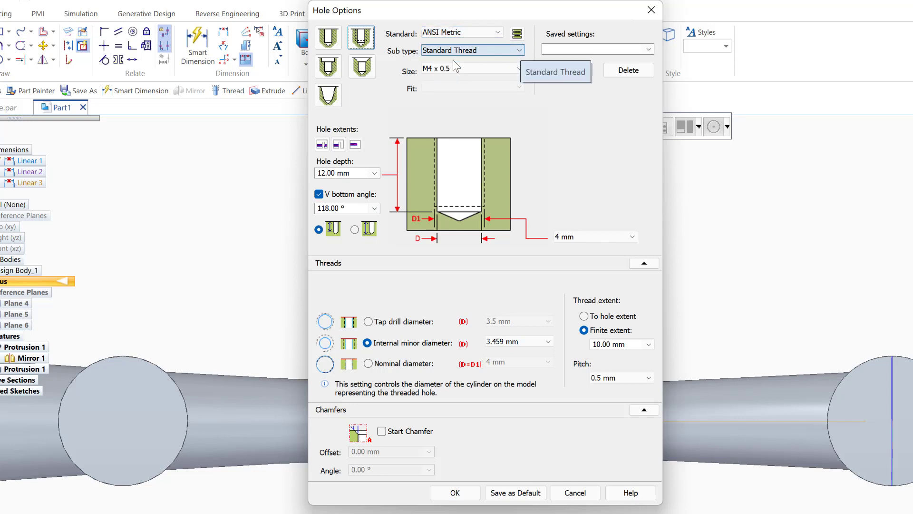
left_click(442, 69)
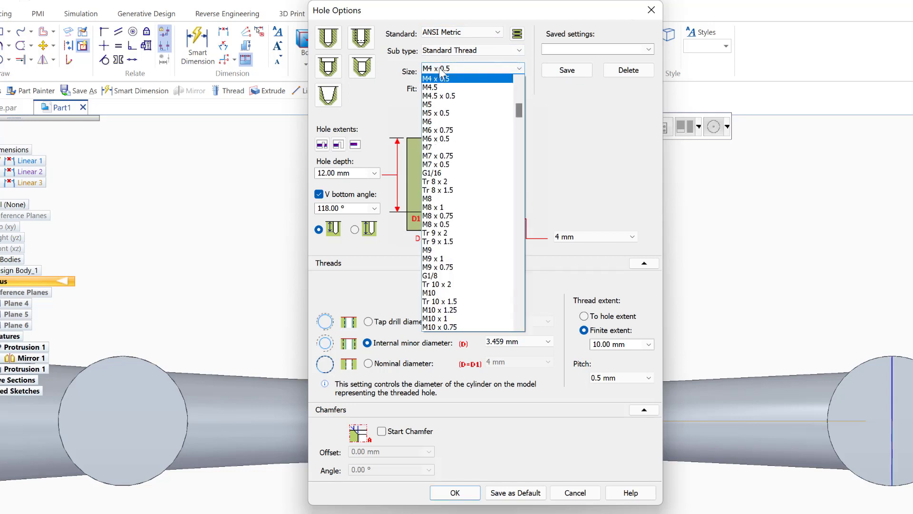
left_click(435, 79)
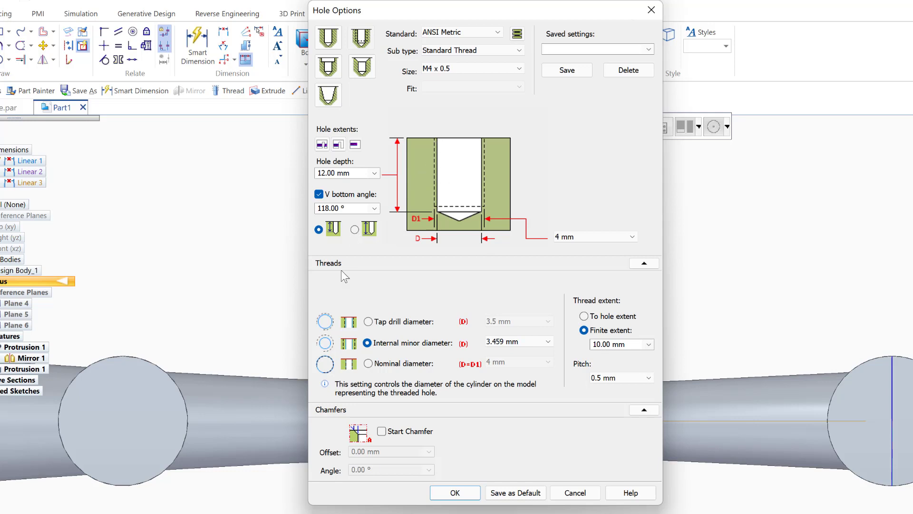
left_click(455, 494)
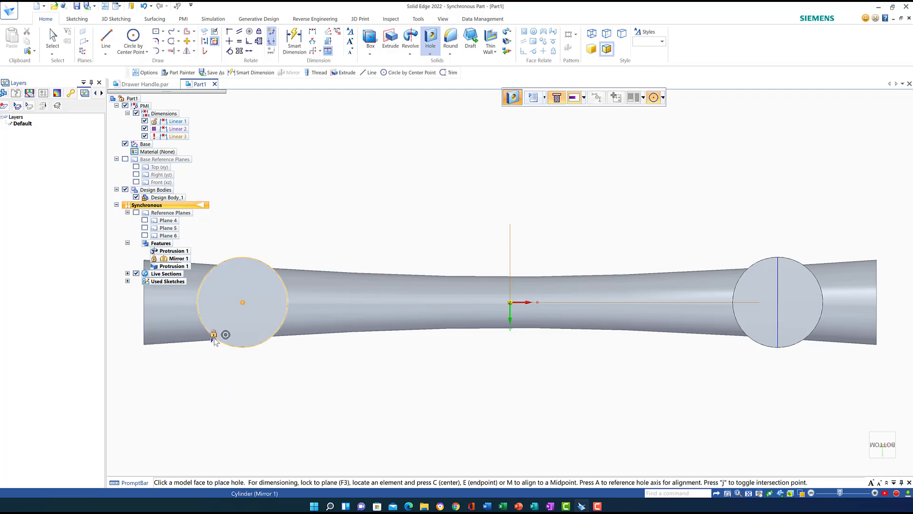
Place the threaded holes at the centres of both legs' bottom faces, locked to the same face plane.
key("c")
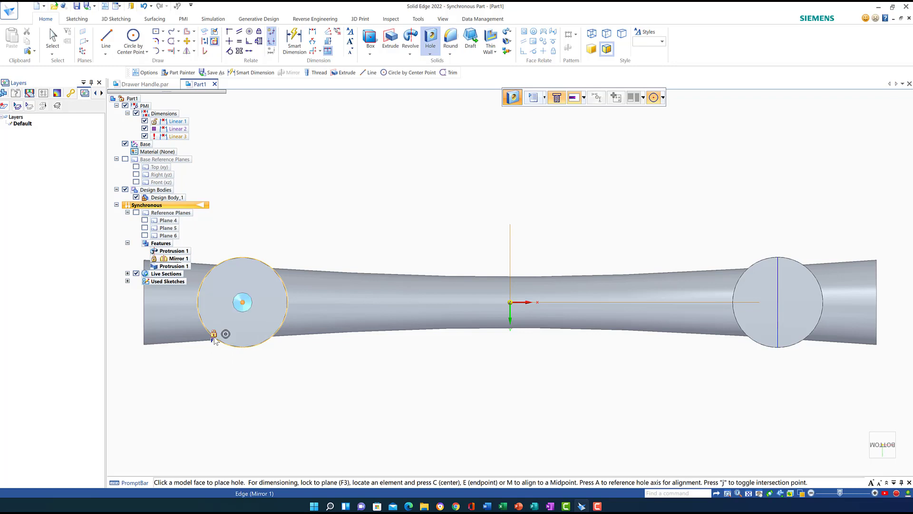
key("F3")
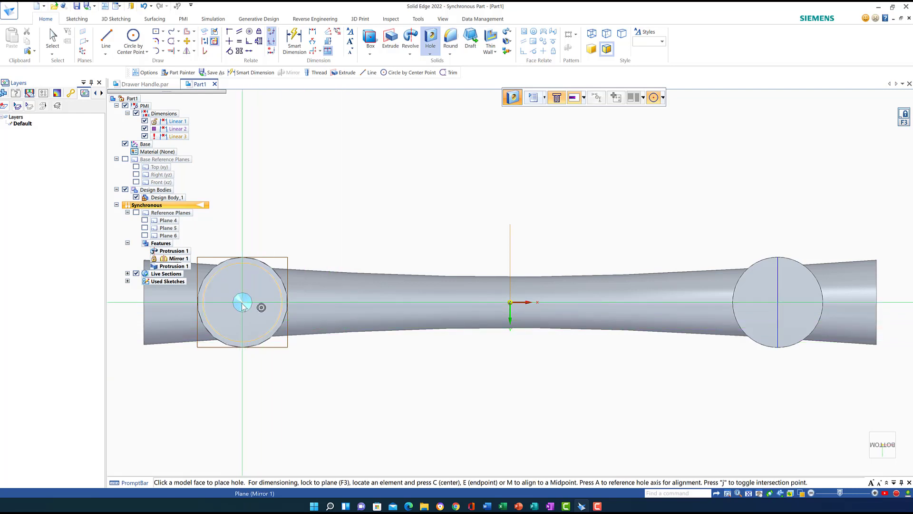
left_click(241, 303)
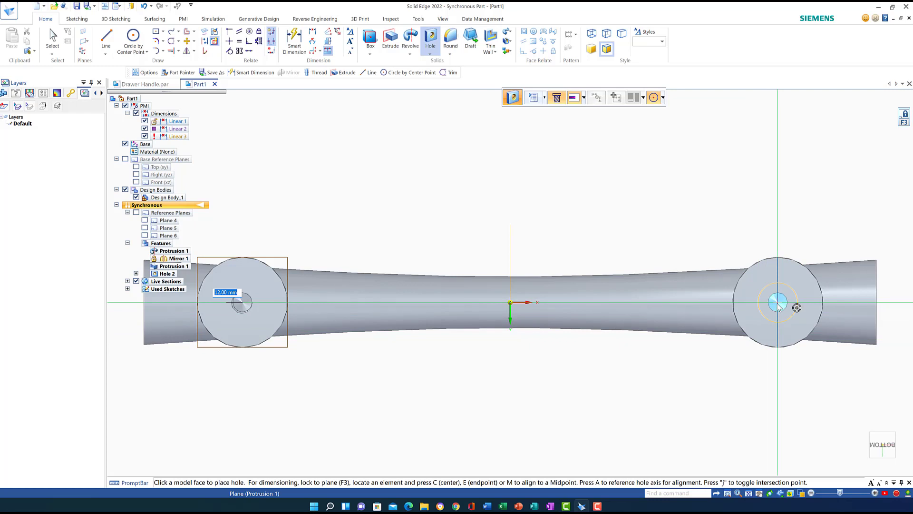
left_click(777, 303)
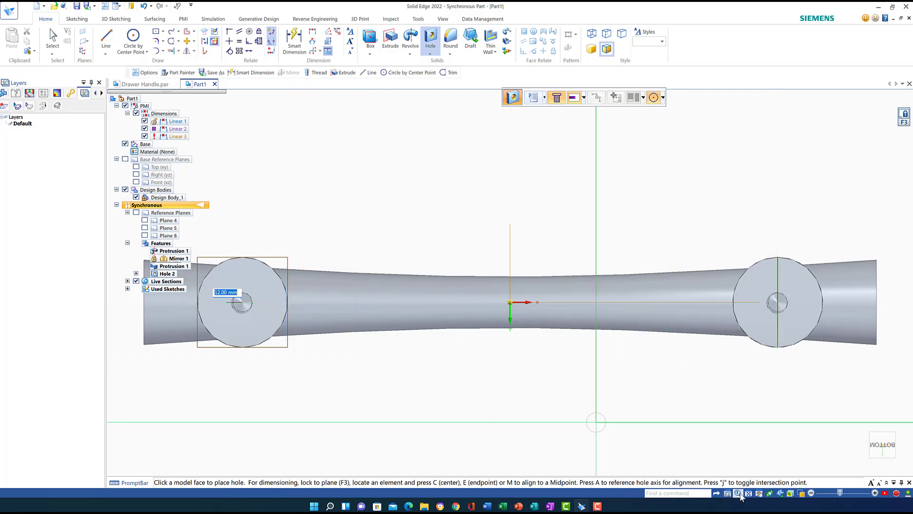
Set the arc smoothness to 10 in the application's view options.
left_click(759, 493)
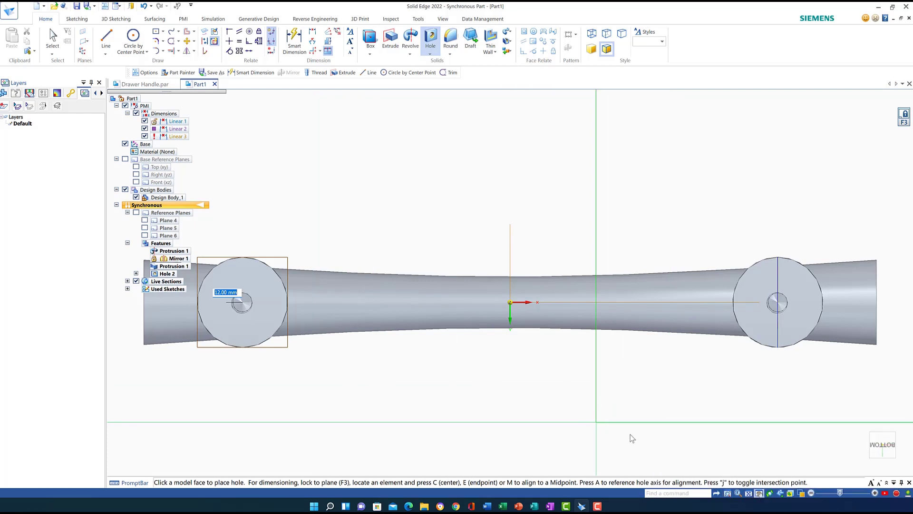
left_click_drag(385, 290, 575, 276)
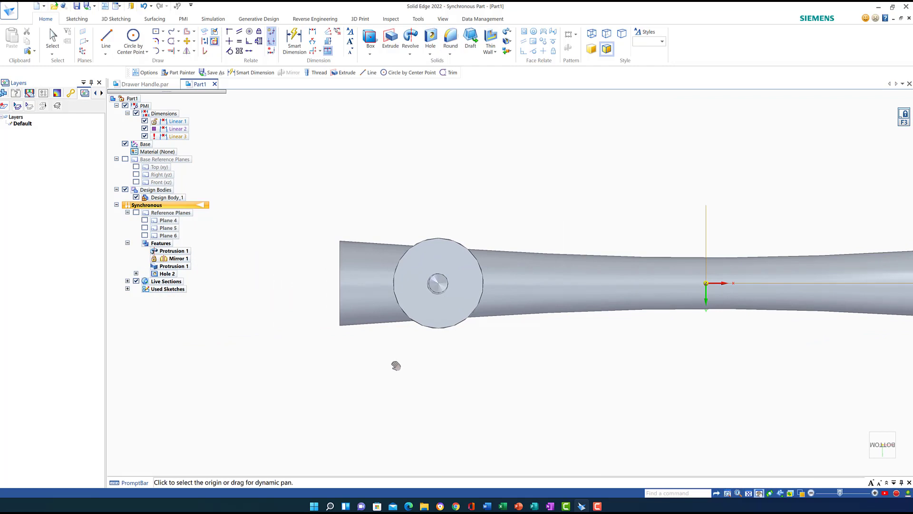
middle_click_drag(396, 365, 393, 387)
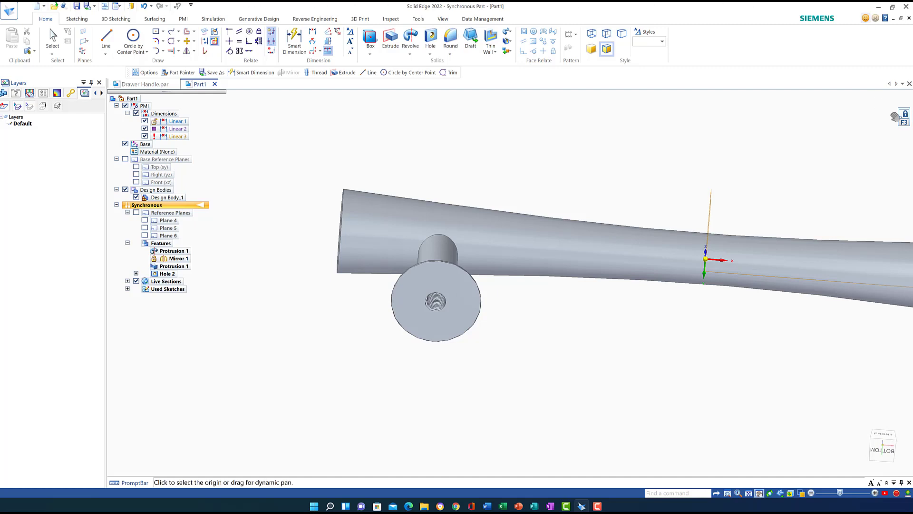
key("h")
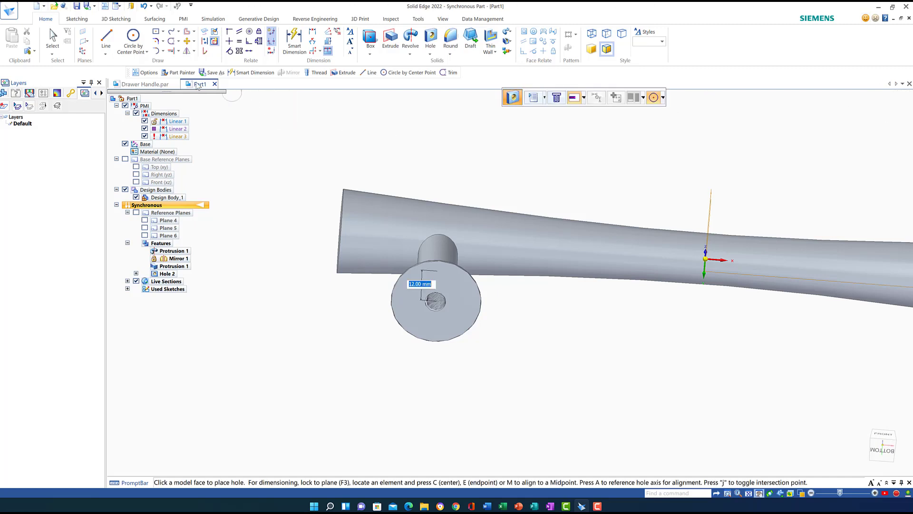
left_click(9, 12)
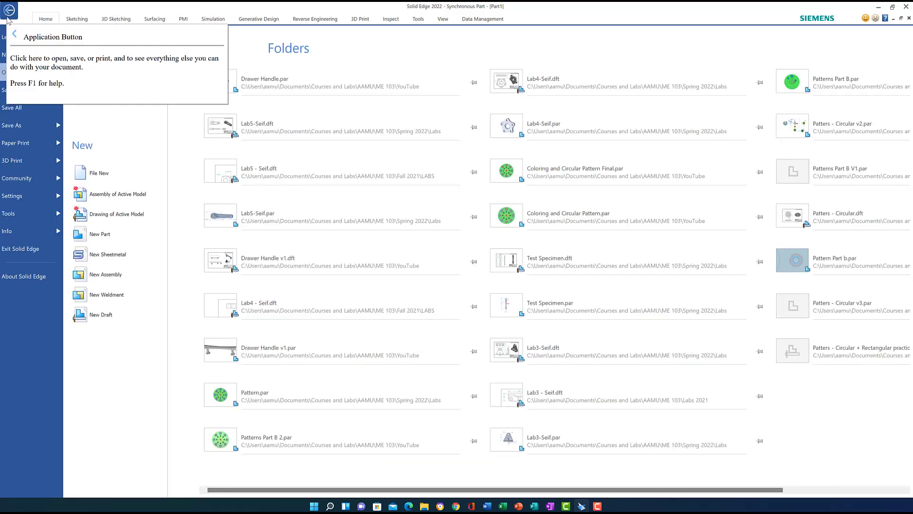
left_click(8, 200)
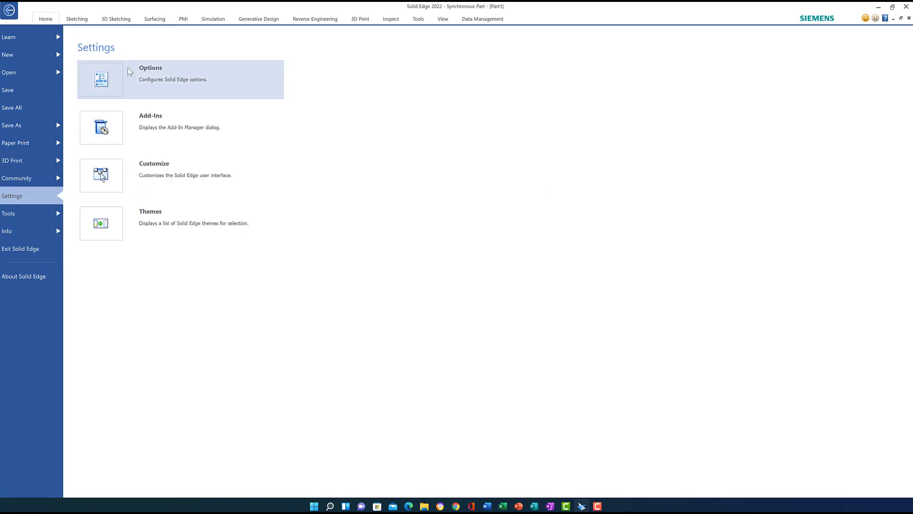
left_click(141, 74)
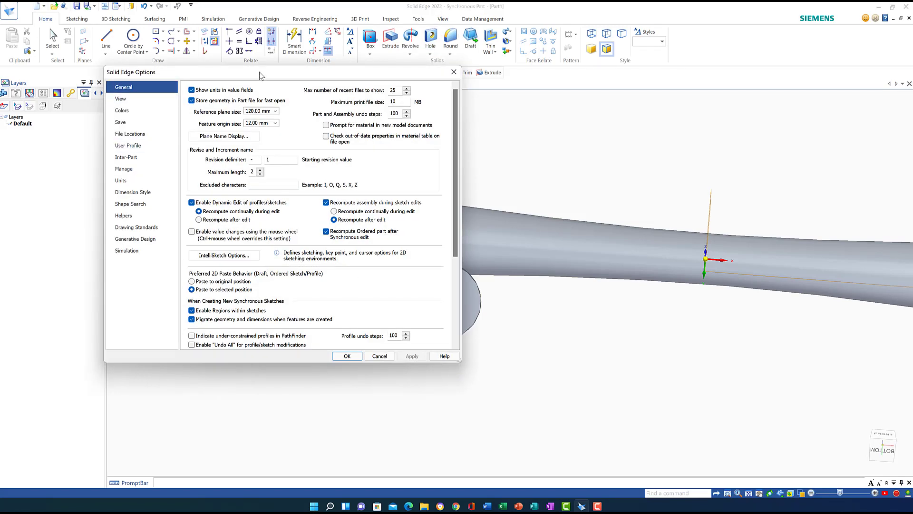
left_click_drag(259, 72, 652, 76)
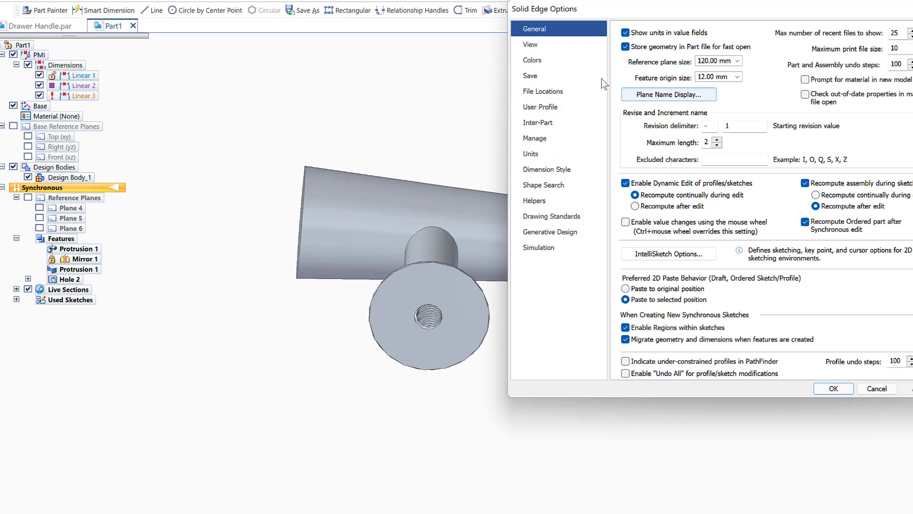
left_click(530, 45)
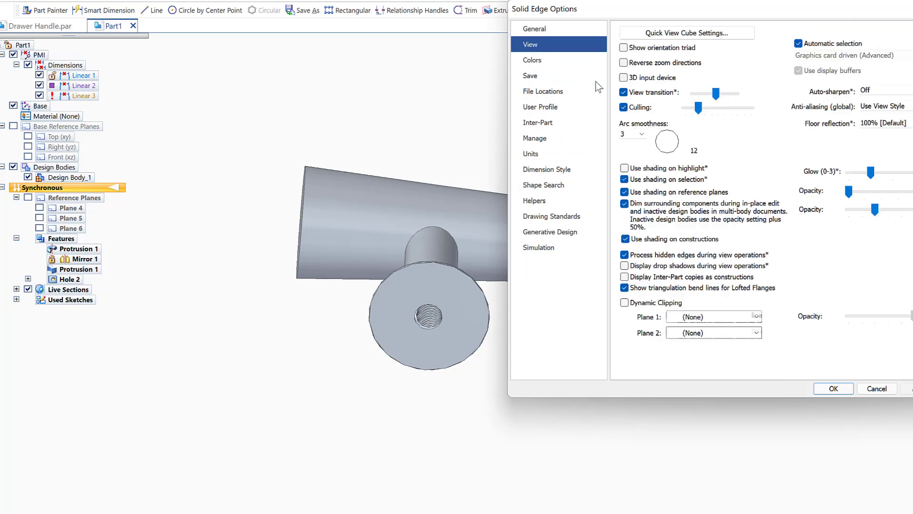
left_click(643, 135)
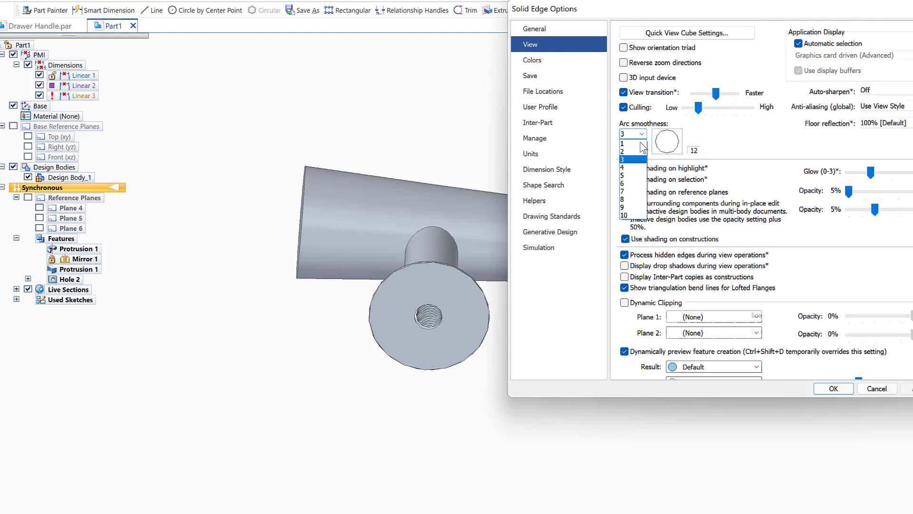
left_click(625, 215)
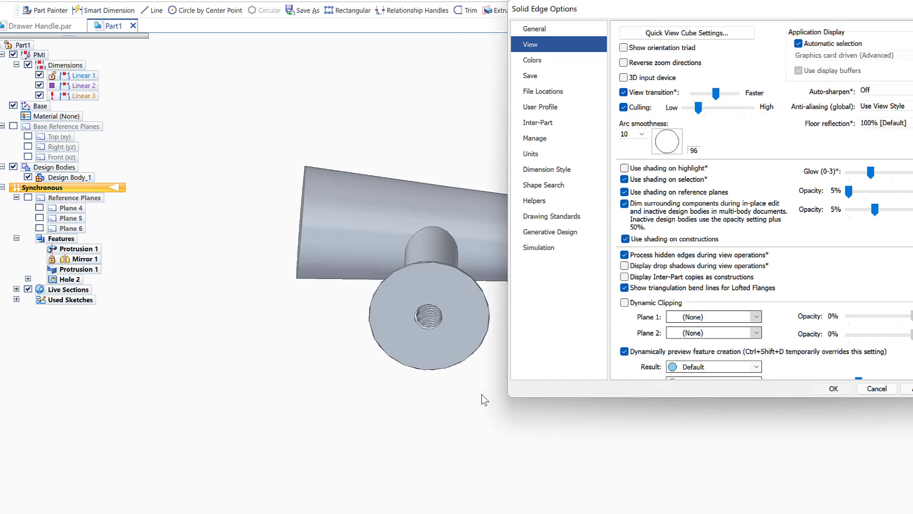
key("Return")
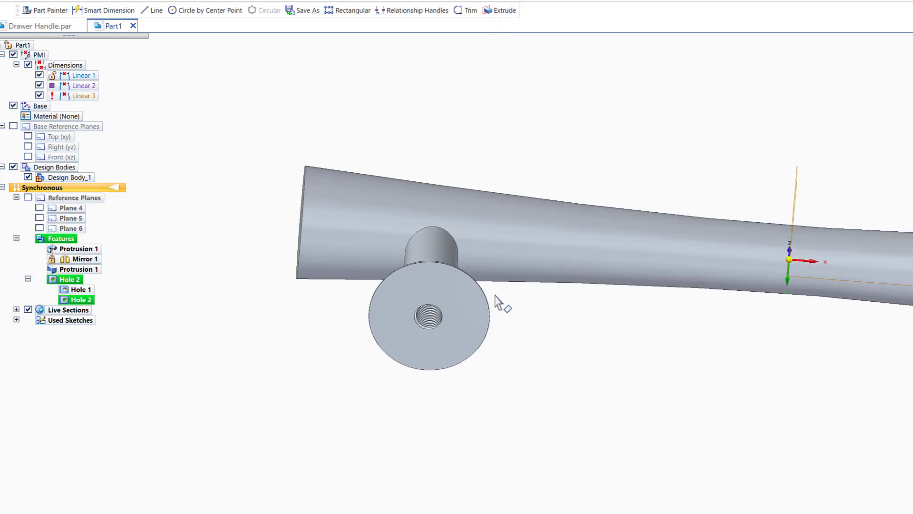
Paint the whole handle body with the Chrome style using Part Painter.
left_click(424, 257)
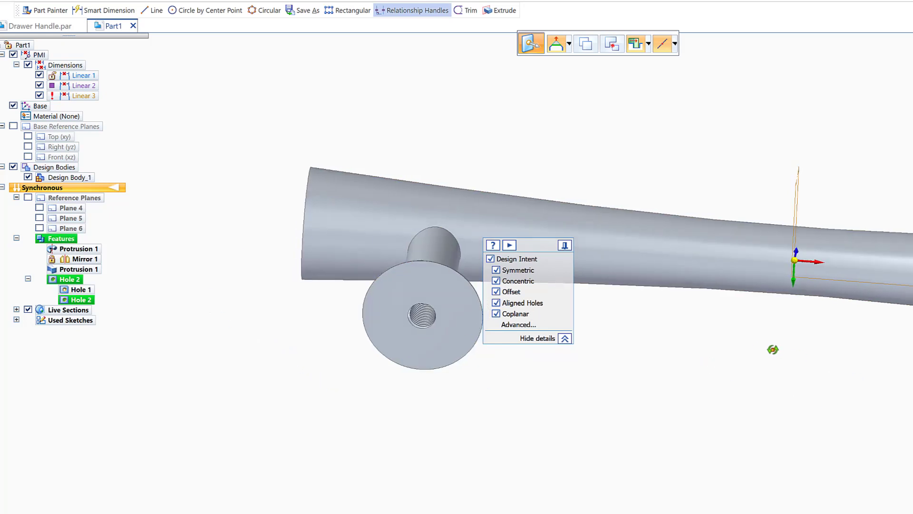
mouse_move(773, 349)
middle_mouse_down()
mouse_move(828, 351)
mouse_move(766, 363)
middle_mouse_up()
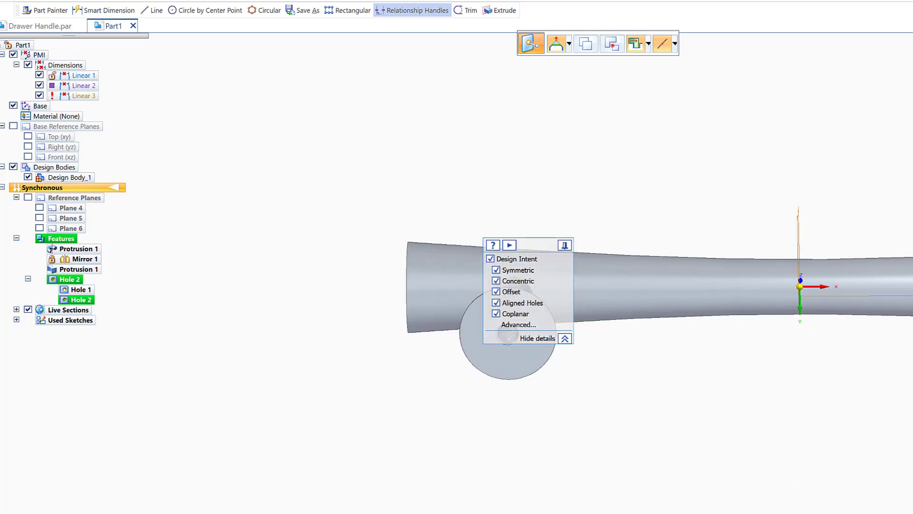
key("ctrl+i")
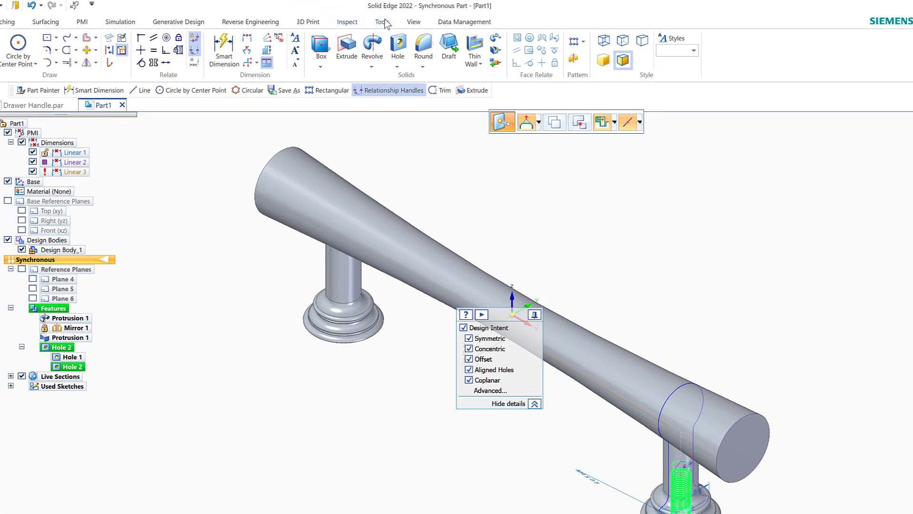
left_click(414, 22)
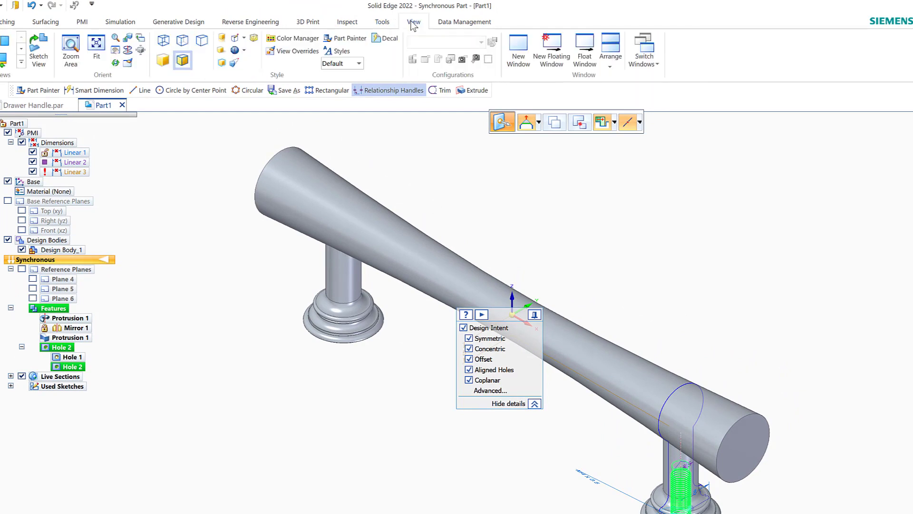
left_click(343, 38)
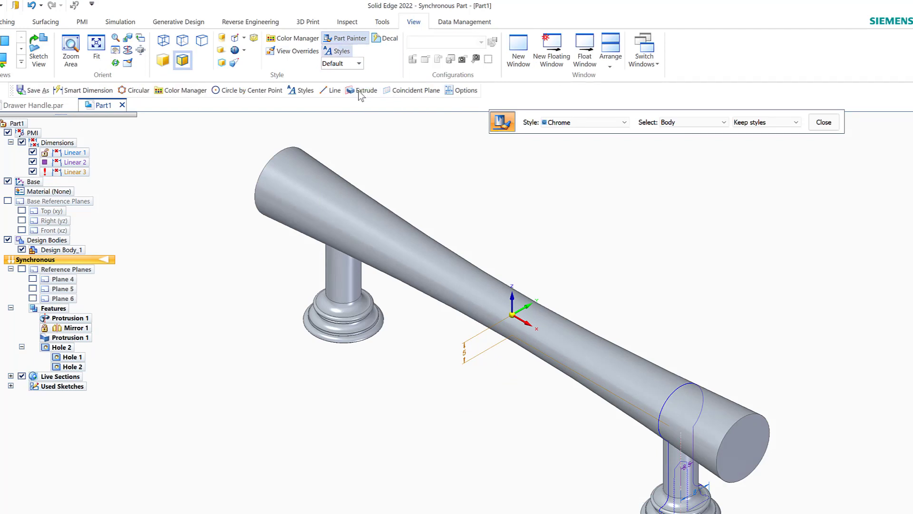
left_click(625, 123)
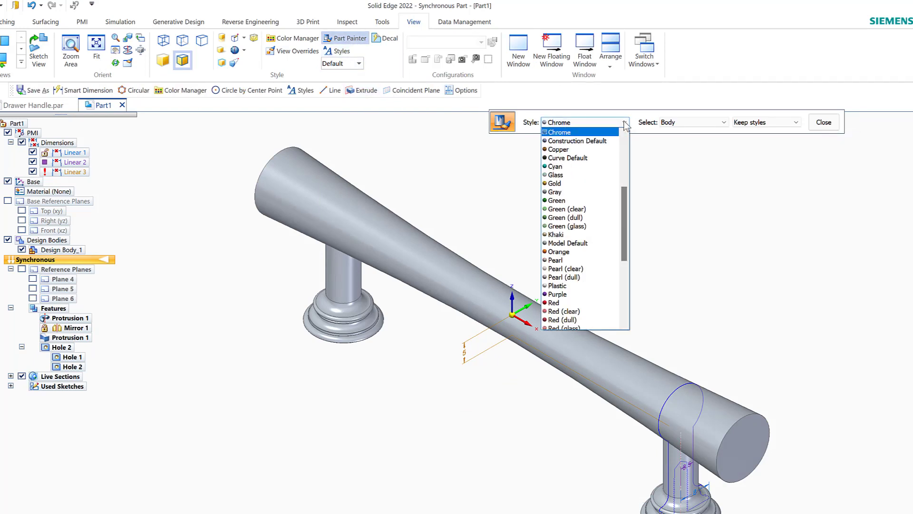
left_click(566, 133)
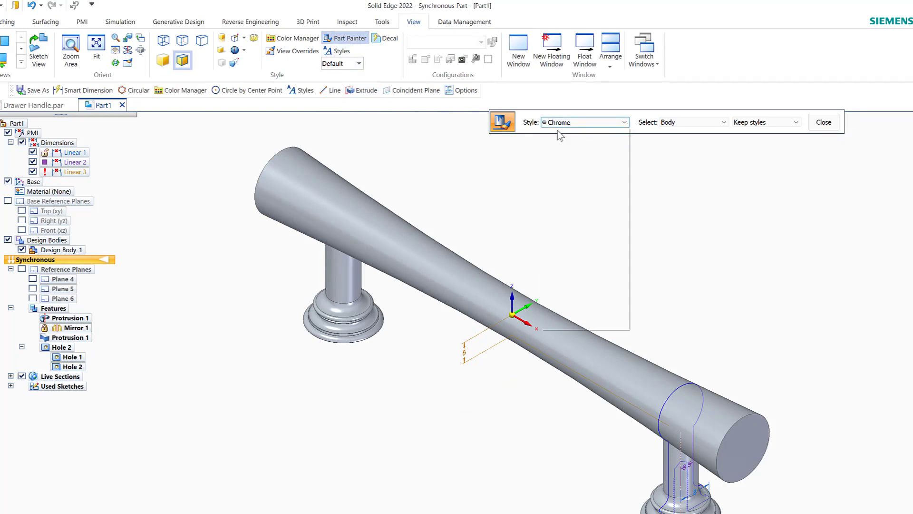
left_click(444, 277)
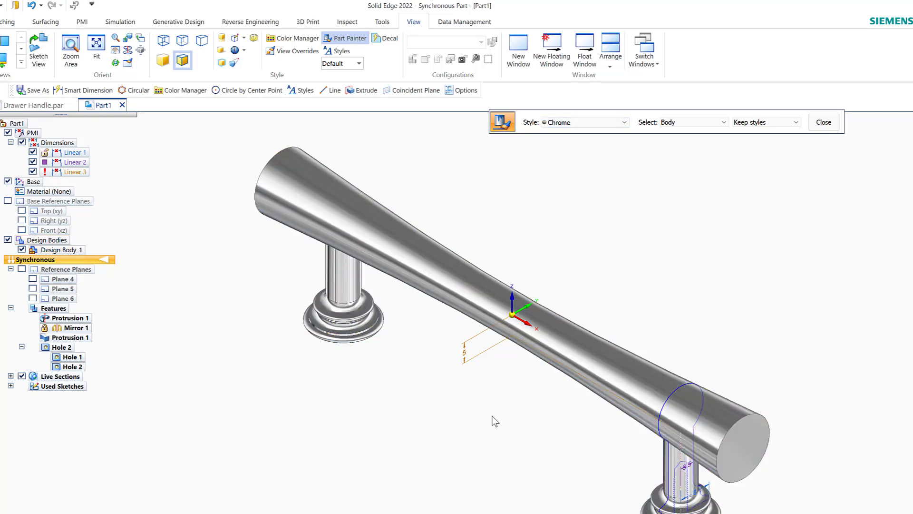
middle_click_drag(503, 439, 579, 450)
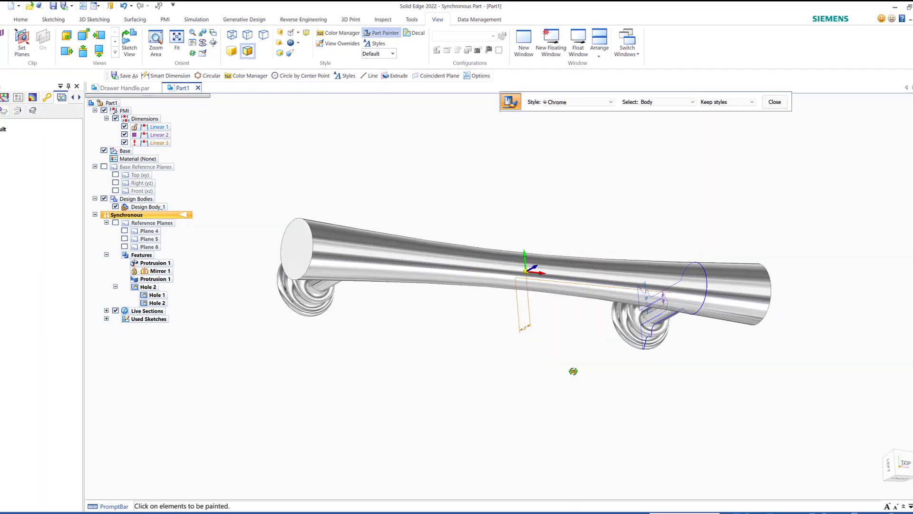
middle_click_drag(573, 371, 552, 328)
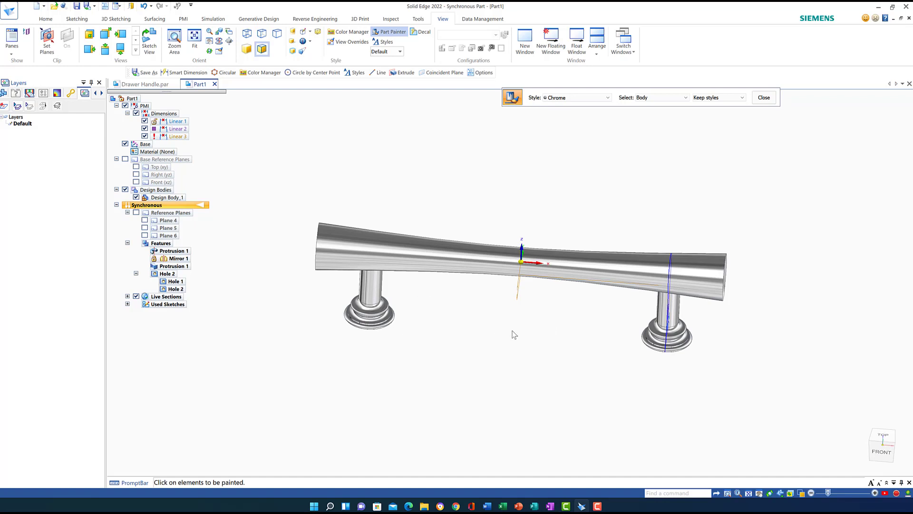
middle_click_drag(514, 334, 465, 322)
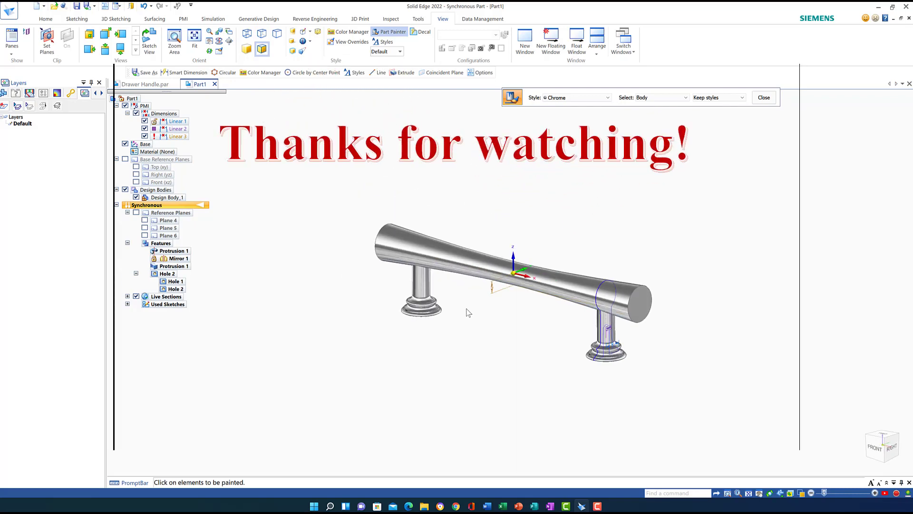